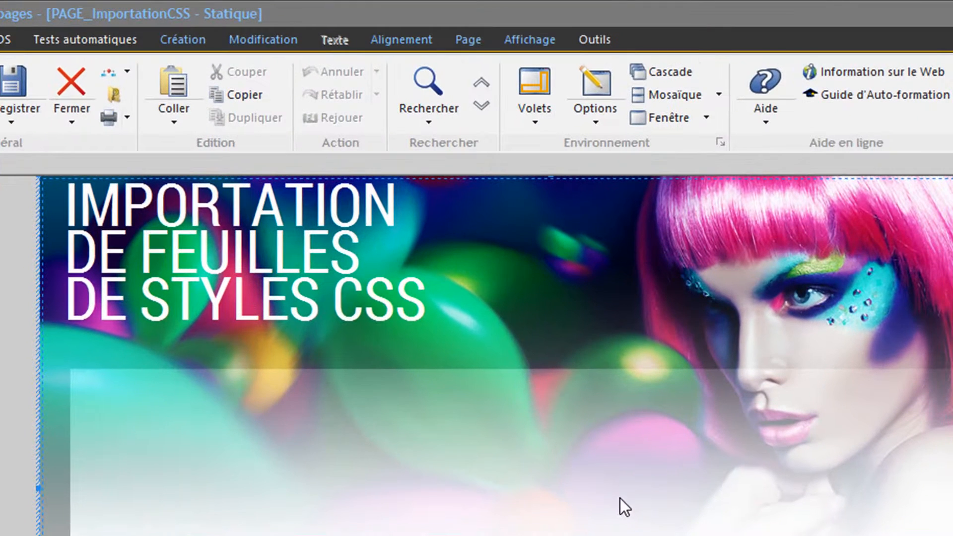
# Start a CSS style sheet import into the project, choosing to import the styles rather than reference them externally
pyautogui.click(1, 40)
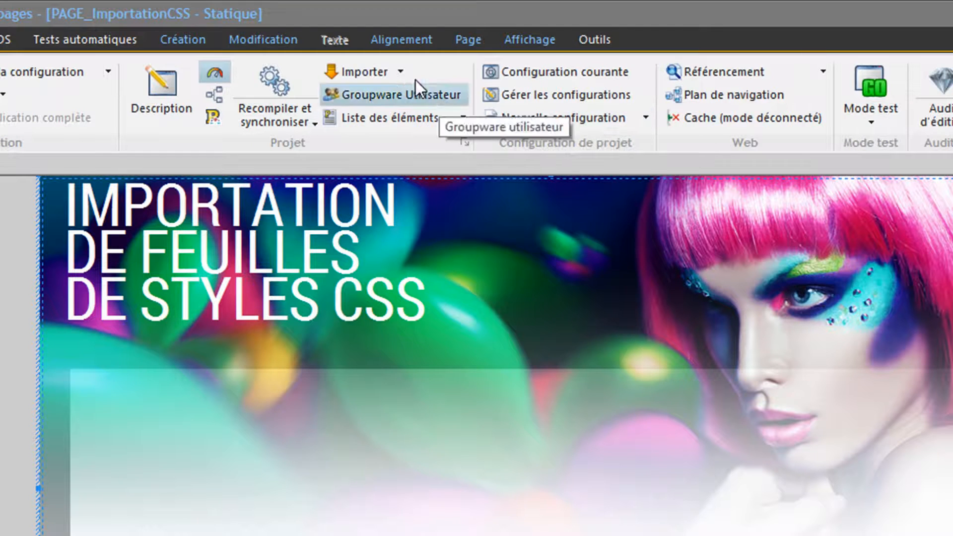
pyautogui.click(395, 65)
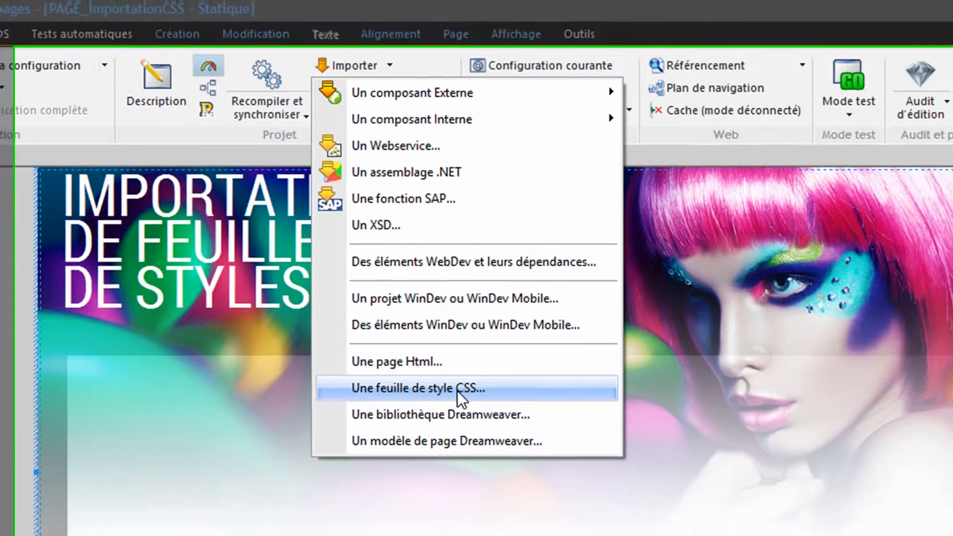
pyautogui.click(470, 405)
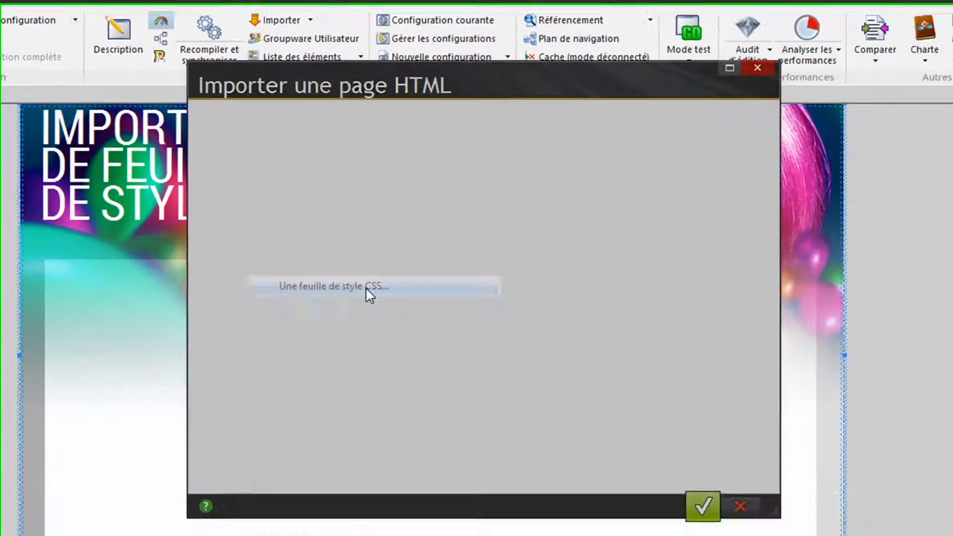
pyautogui.moveTo(358, 257); pyautogui.dragTo(253, 135)
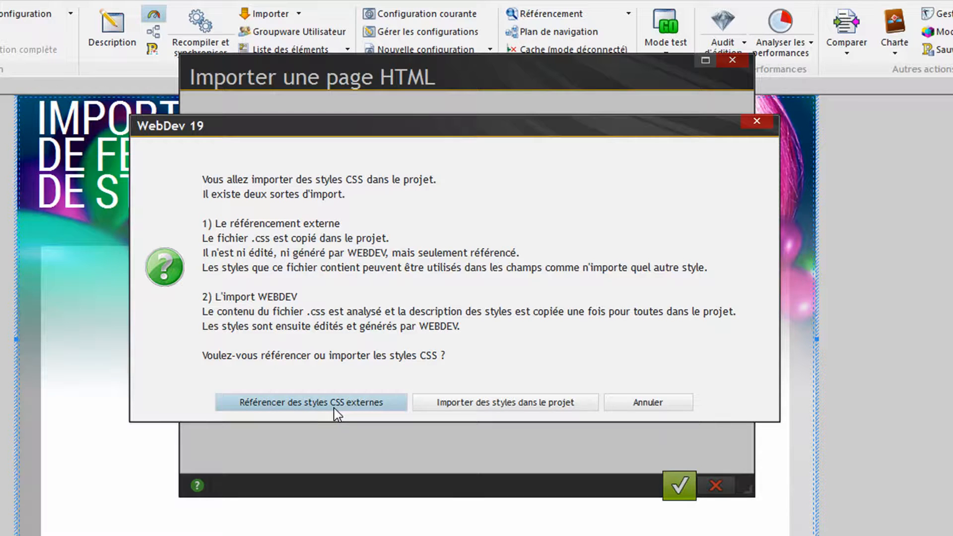
pyautogui.click(428, 403)
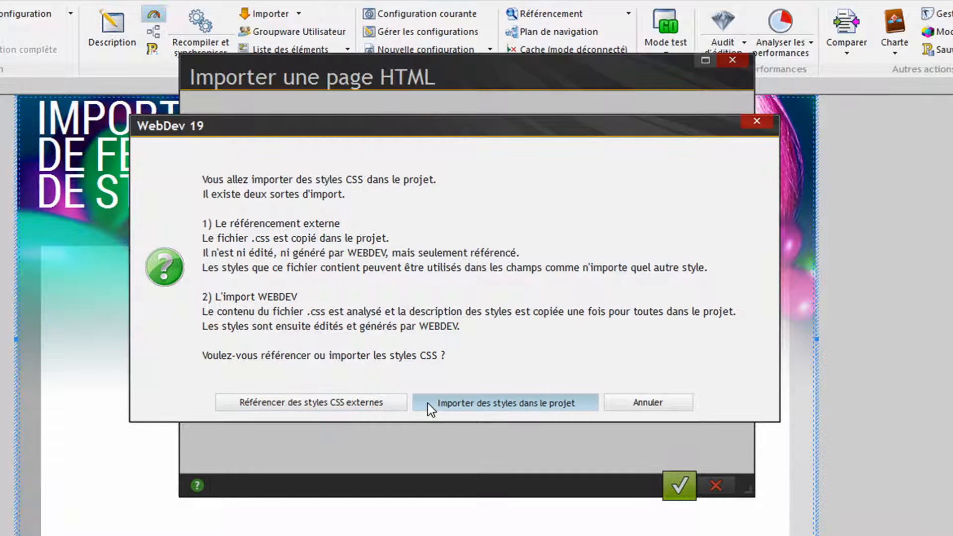
# Select the file style-perso.css from the WWCSS folder and import all of its styles into the project
pyautogui.click(727, 130)
pyautogui.click(544, 317)
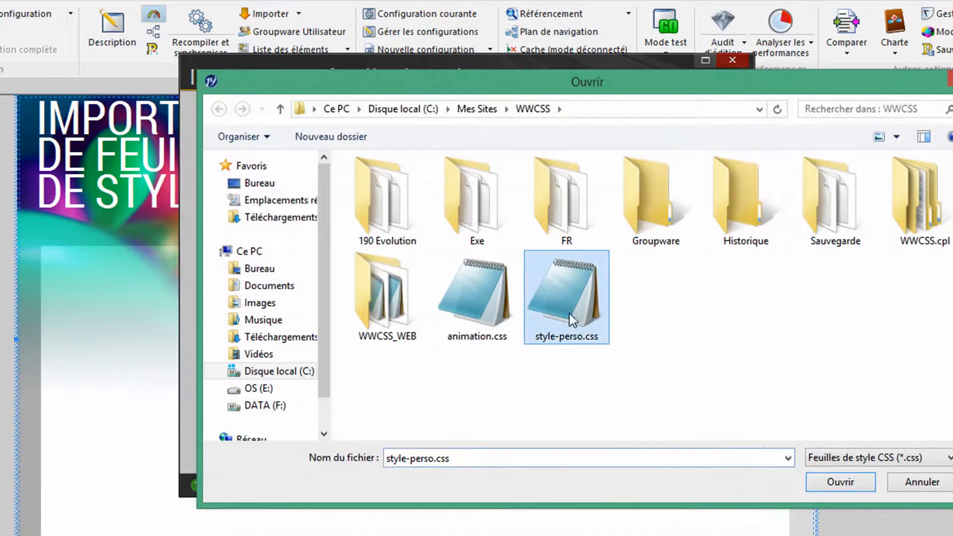
pyautogui.click(838, 482)
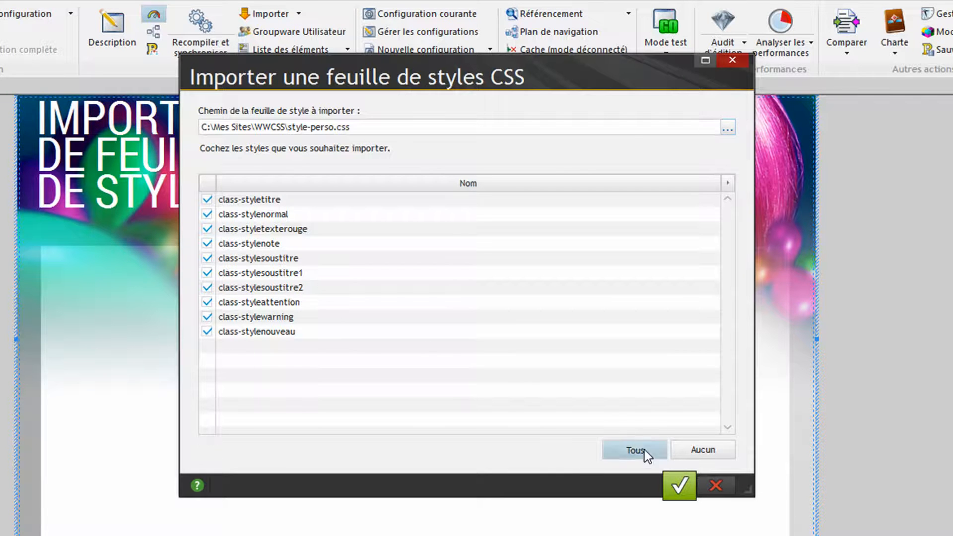
pyautogui.click(682, 487)
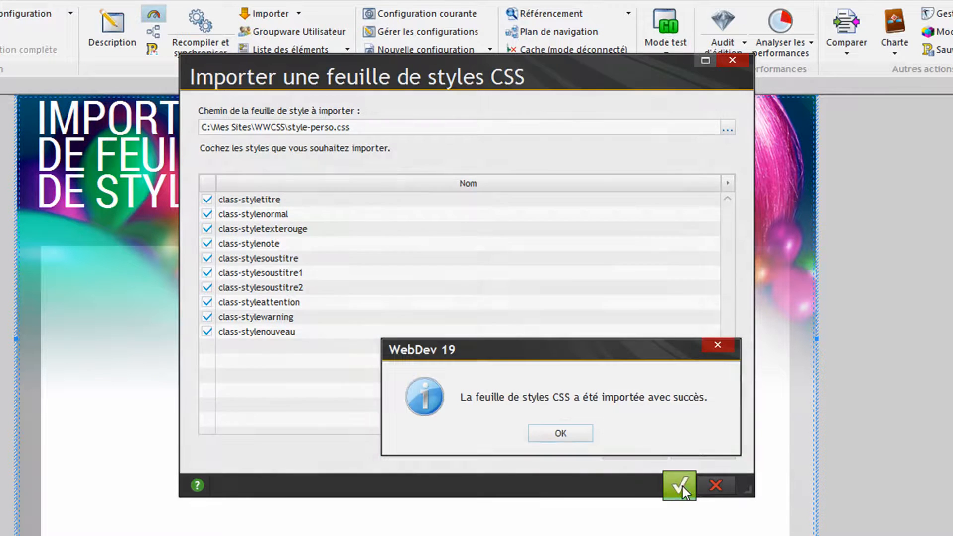
pyautogui.click(531, 428)
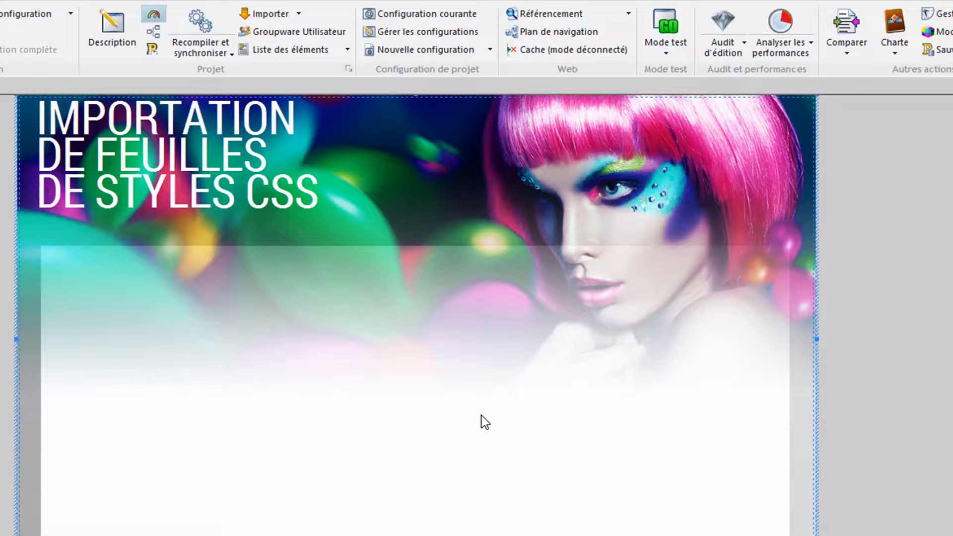
# Examine the CSS styles available for the page's title text, including the imported class styles
pyautogui.click(302, 129)
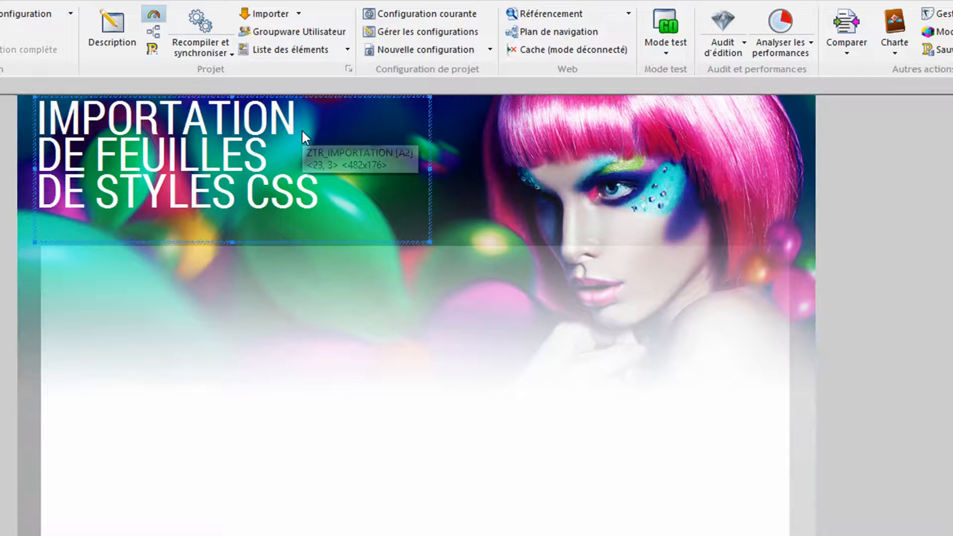
pyautogui.click(303, 129)
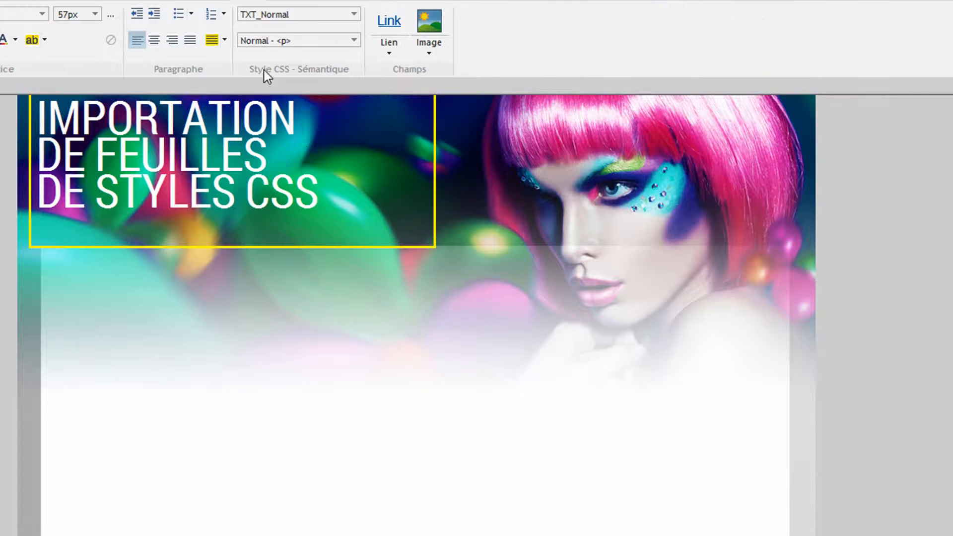
pyautogui.click(269, 16)
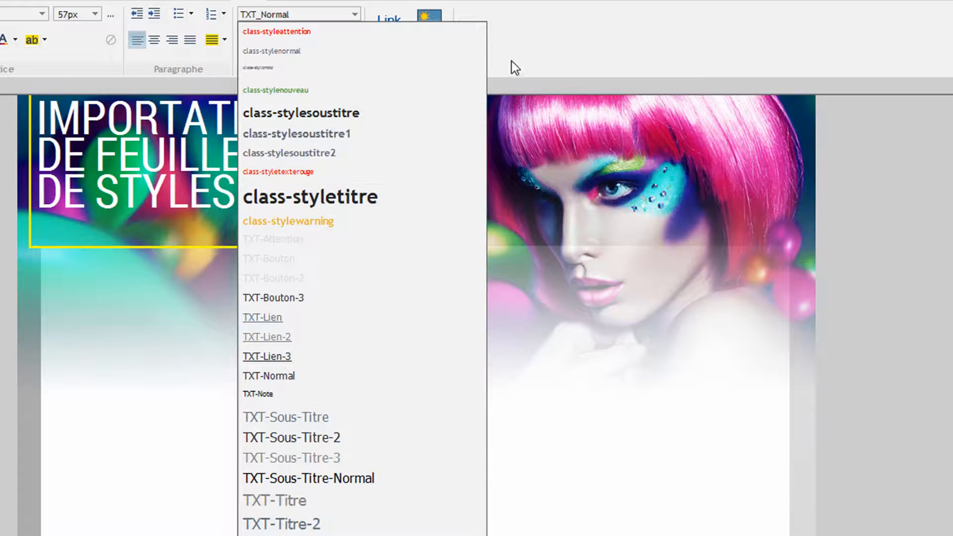
pyautogui.click(555, 40)
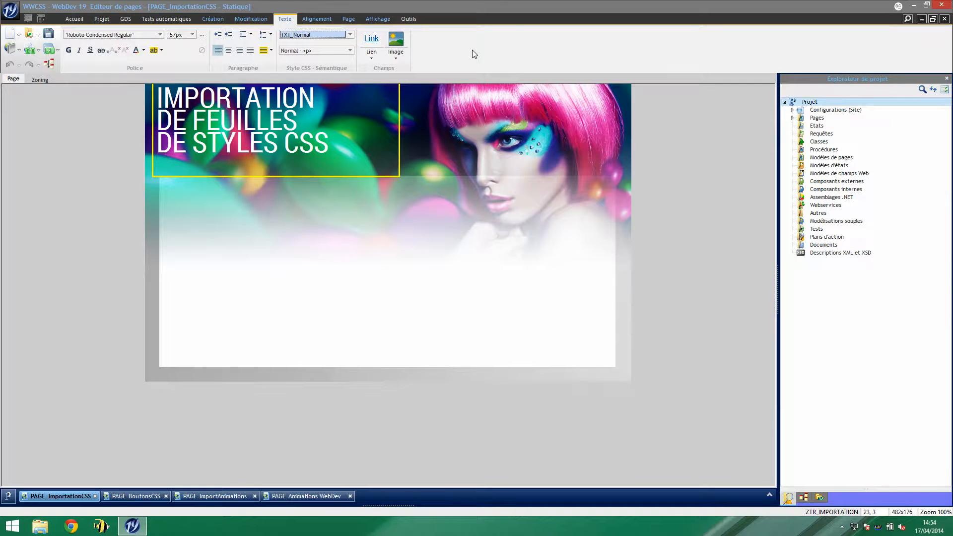
# Open PAGE_BoutonsCSS, look at the buttons on the Accueil example site in the browser, and return to WebDev
pyautogui.click(135, 496)
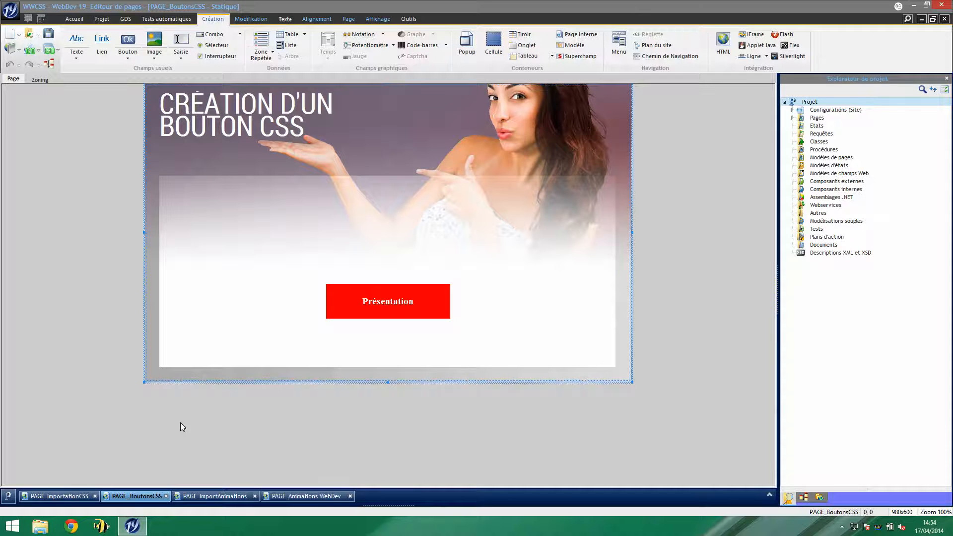
pyautogui.press('super+d')
pyautogui.doubleClick(924, 385)
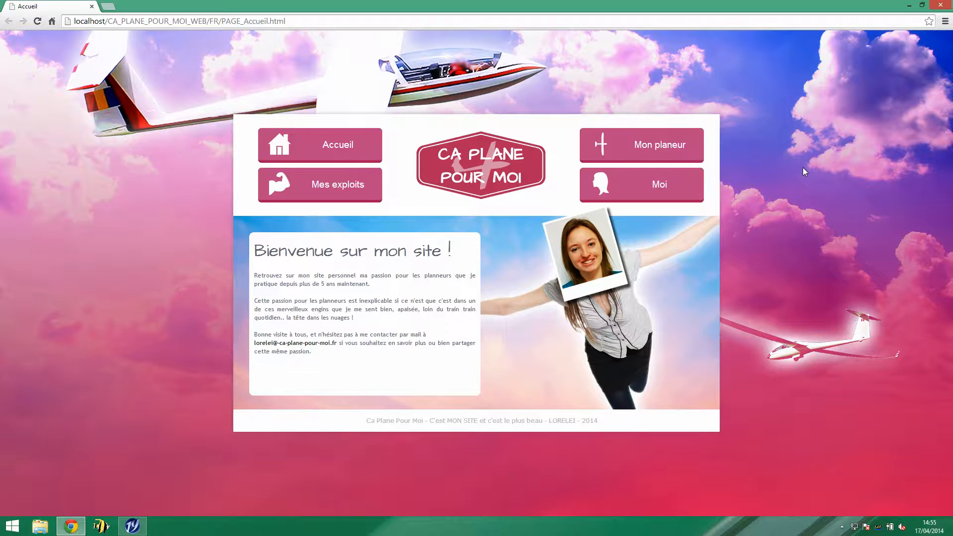
pyautogui.hotkey('alt', 'F4')
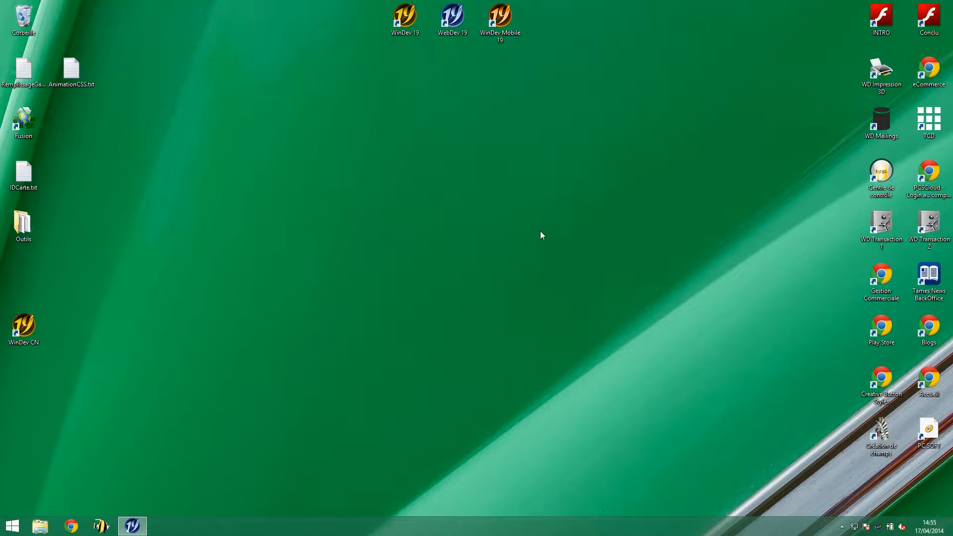
pyautogui.click(132, 526)
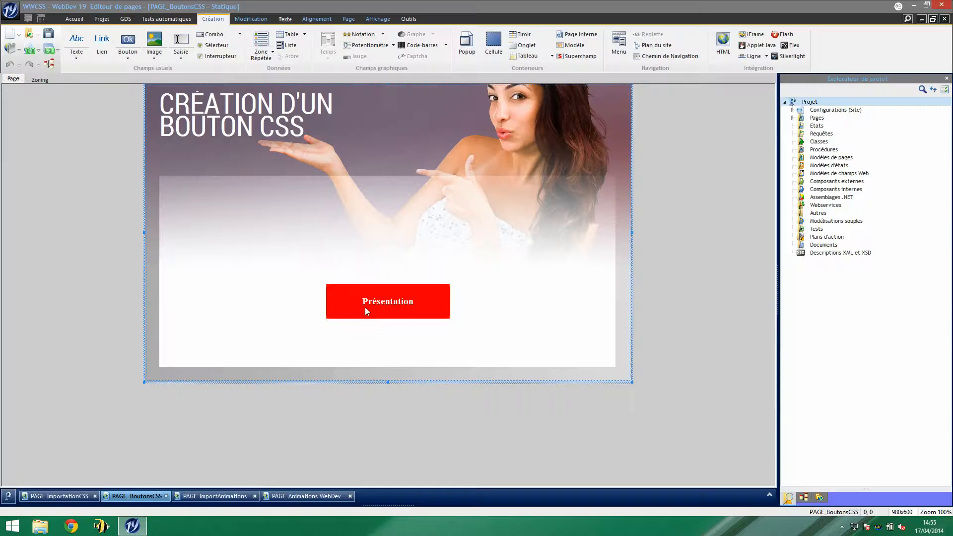
# Open the CSS style description for the Bouton (CSS) element of the Présentation button
pyautogui.click(366, 311)
pyautogui.rightClick(367, 311)
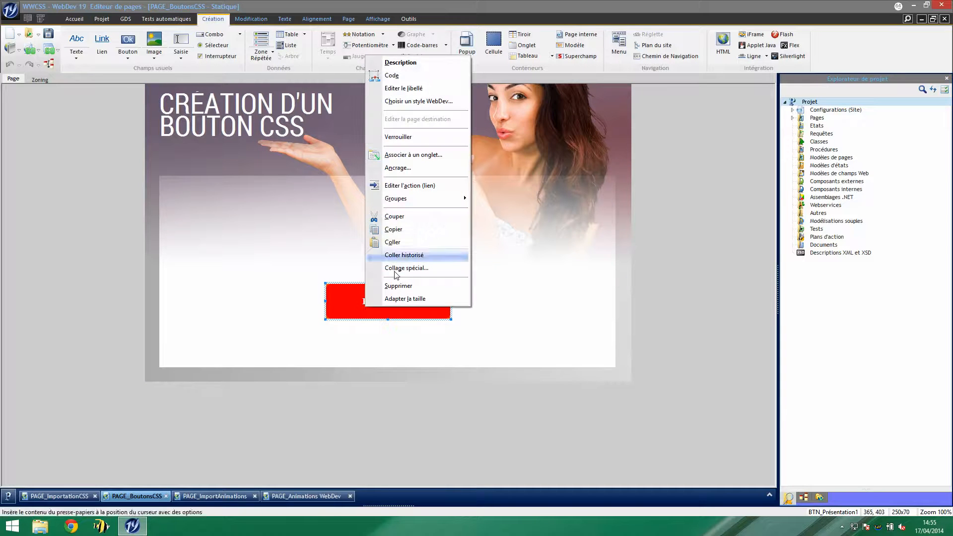
pyautogui.click(430, 62)
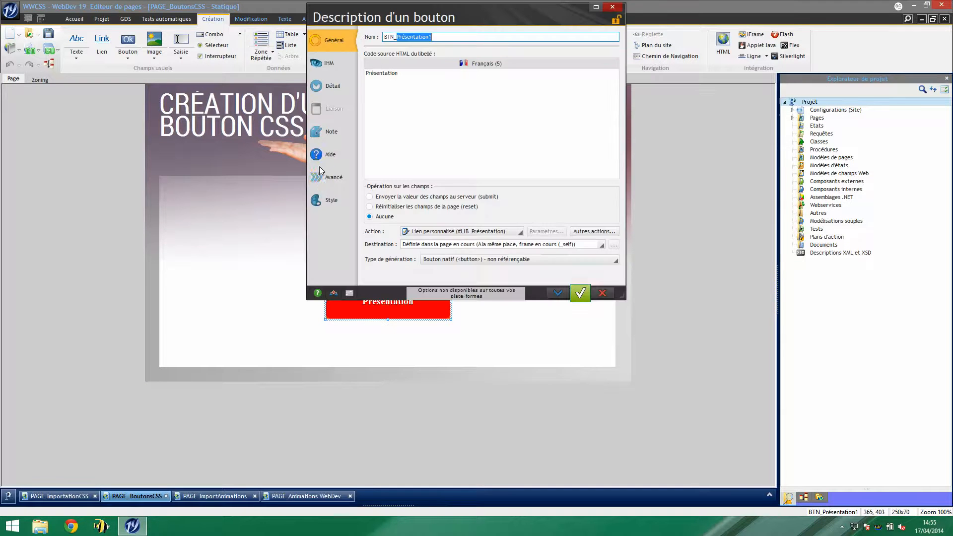
pyautogui.click(323, 199)
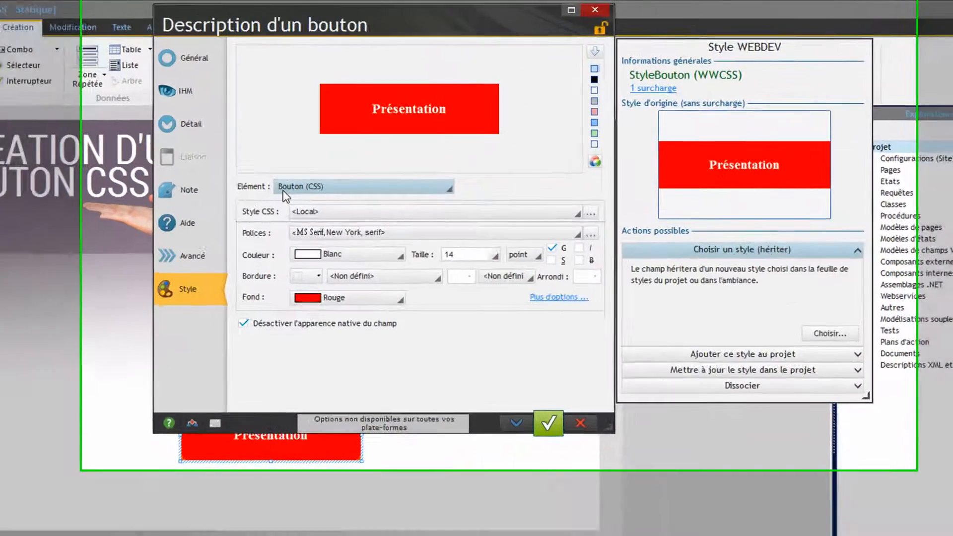
pyautogui.click(587, 207)
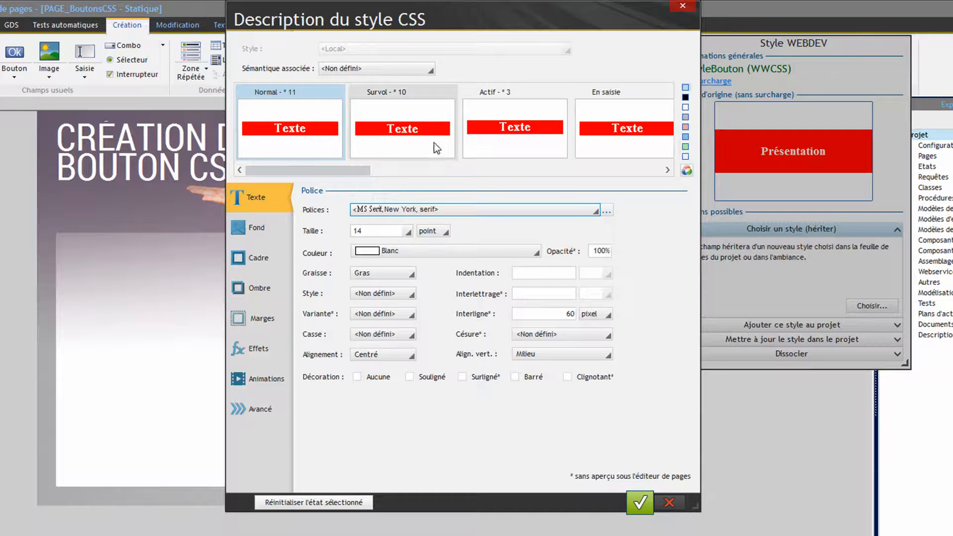
# Set the button's normal-state text font to Arial, Helvetica, sans-serif
pyautogui.moveTo(329, 171); pyautogui.dragTo(310, 181)
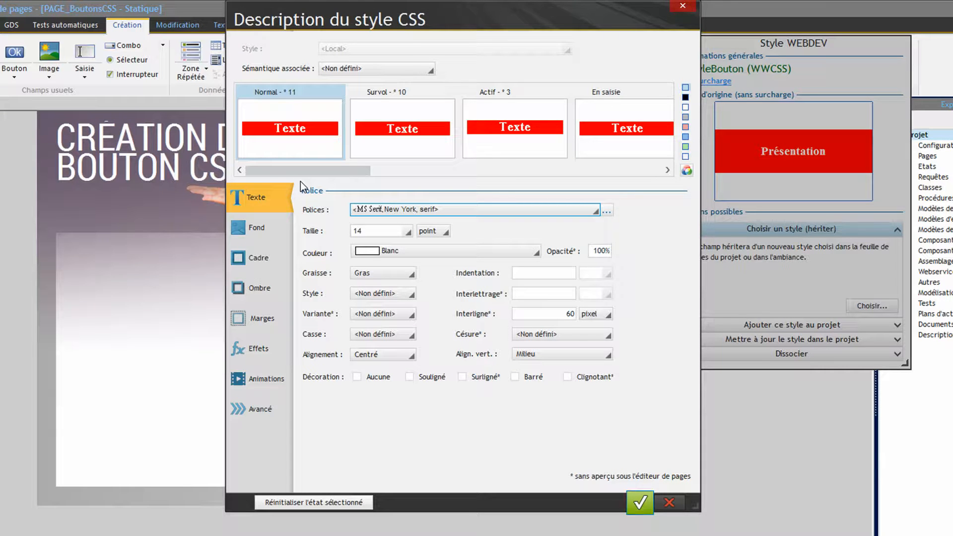
pyautogui.click(362, 210)
pyautogui.scroll(1, 361, 225)
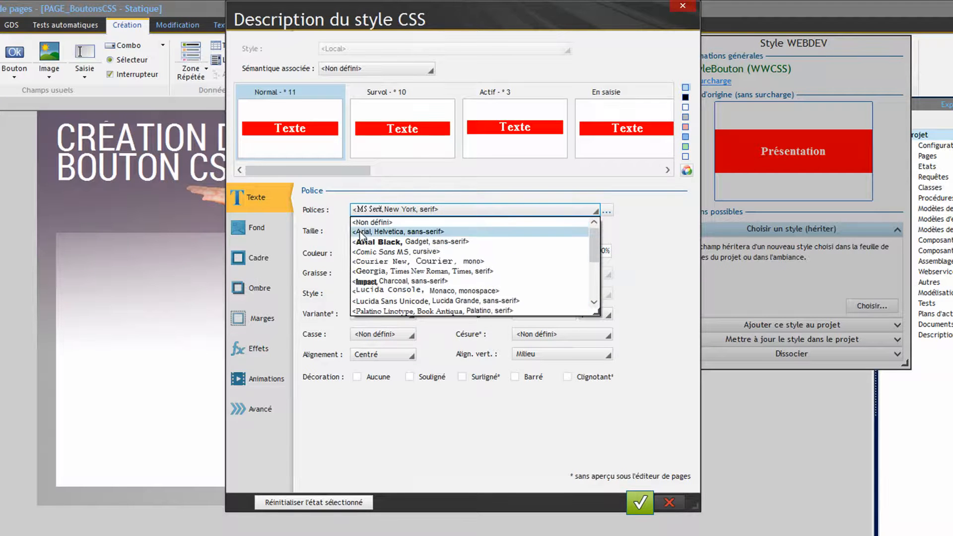
pyautogui.click(358, 231)
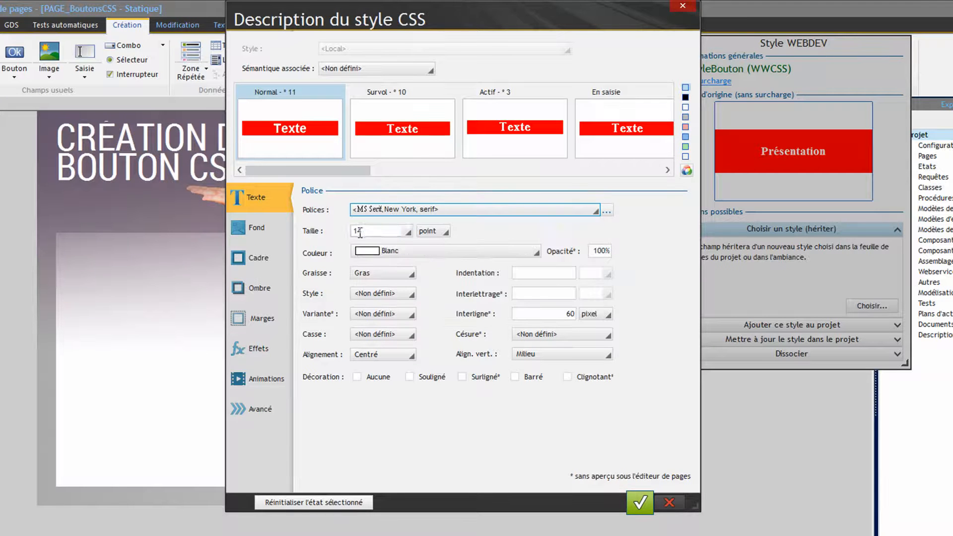
# Set the button's normal-state background colour to the custom colour Vert Fond
pyautogui.click(278, 230)
pyautogui.click(430, 210)
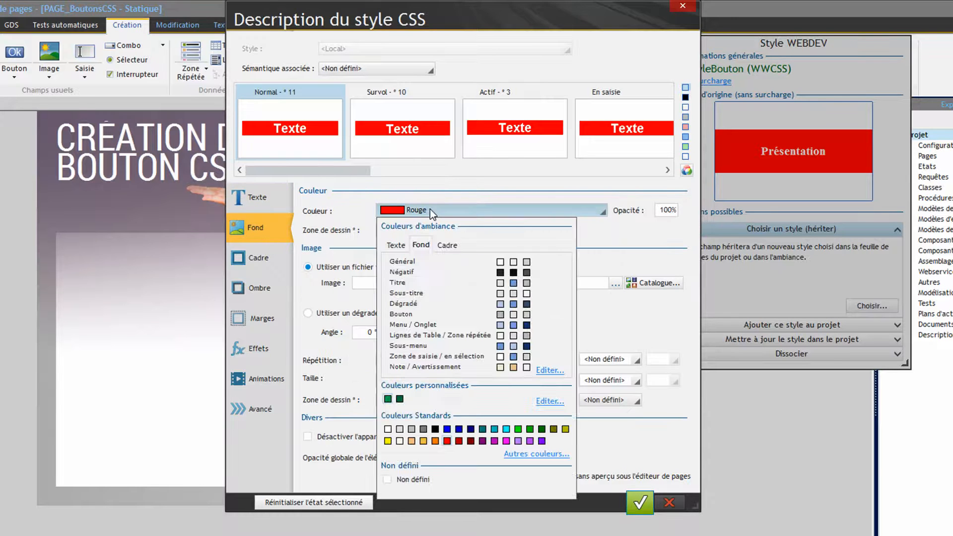
pyautogui.click(389, 398)
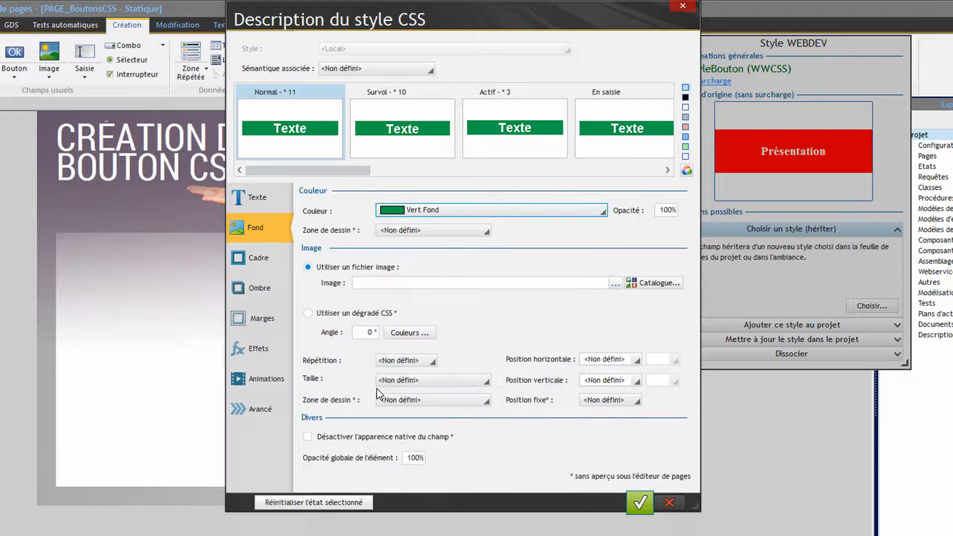
# Give the button's normal state a bottom-only border in the custom colour Bordure, with a corner rounding of 7 px
pyautogui.click(261, 264)
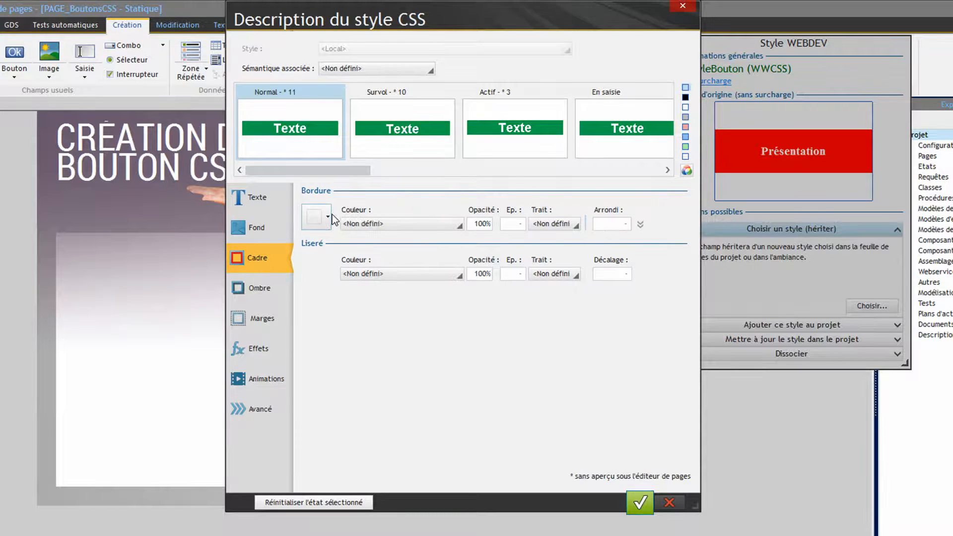
pyautogui.click(328, 216)
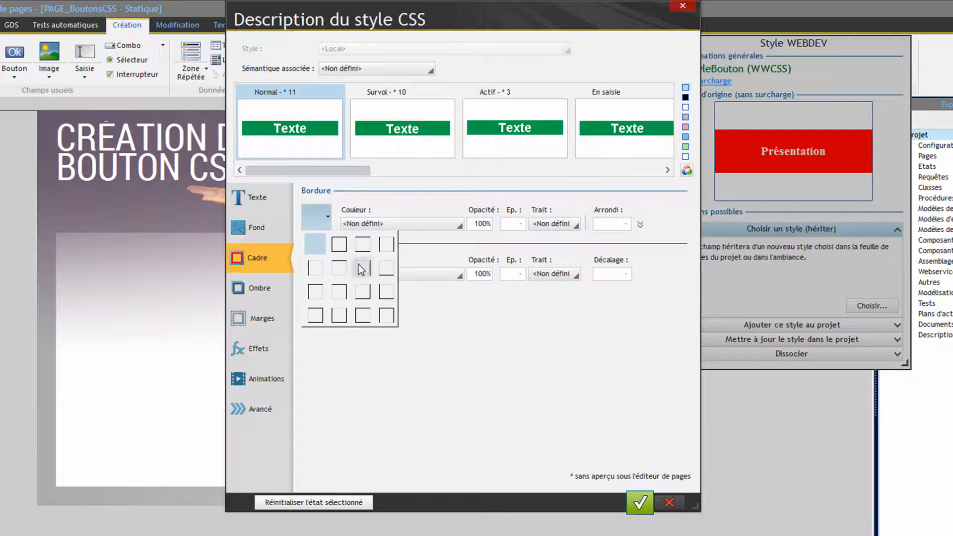
pyautogui.click(386, 269)
pyautogui.click(382, 225)
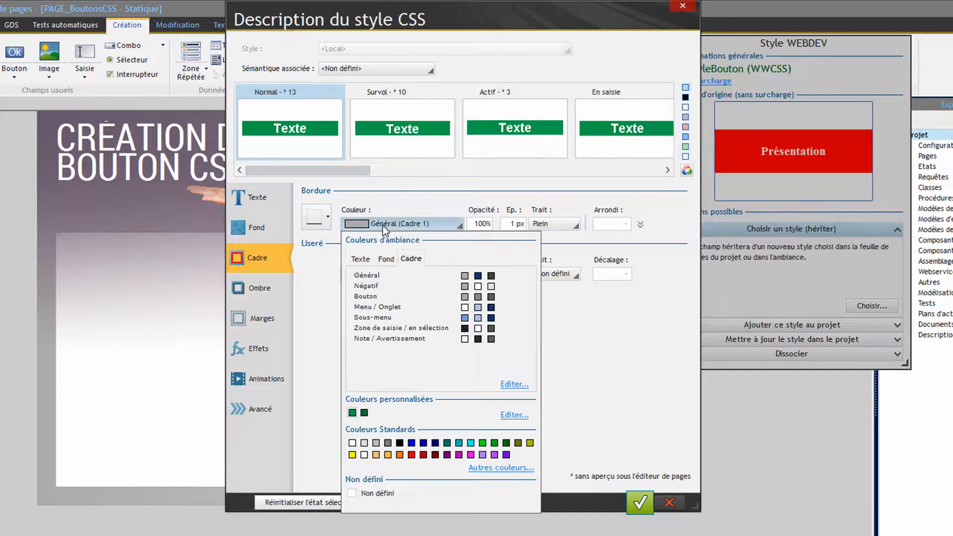
pyautogui.click(364, 414)
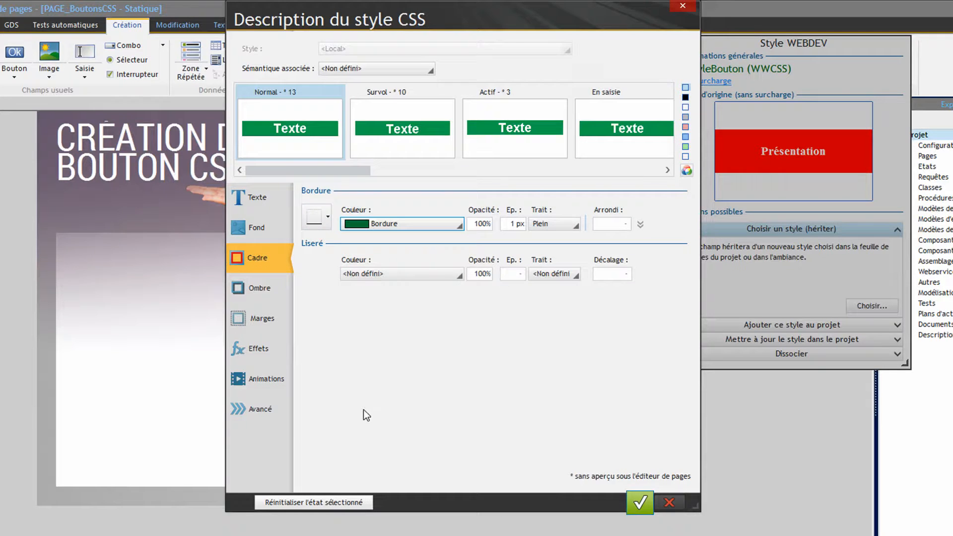
pyautogui.click(625, 226)
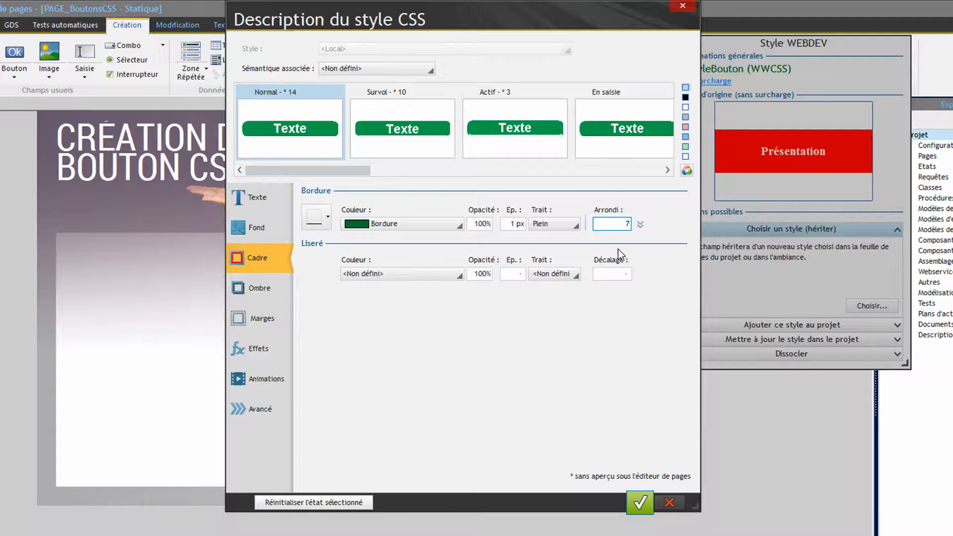
# Give the button's Survol state a bottom-only border in the custom colour Bordure
pyautogui.click(412, 131)
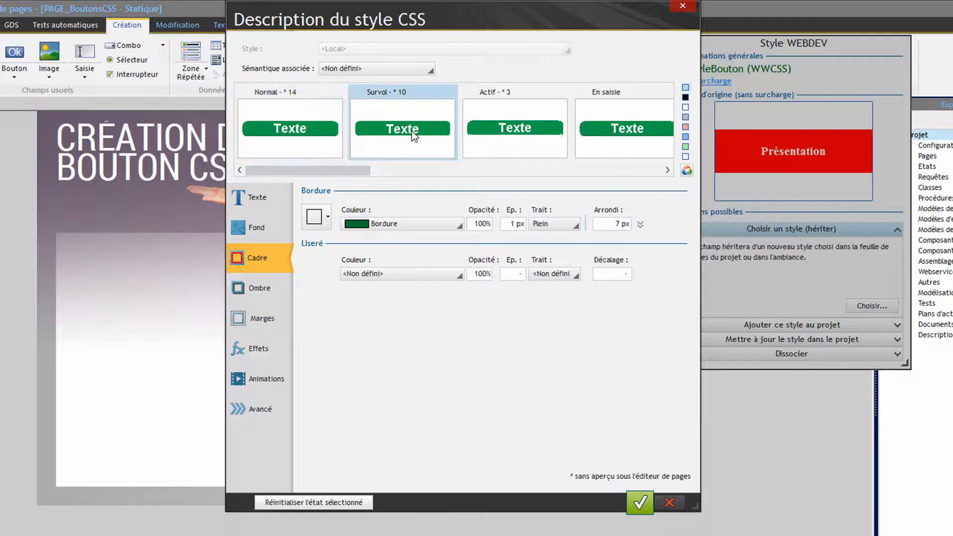
pyautogui.click(329, 218)
pyautogui.click(383, 272)
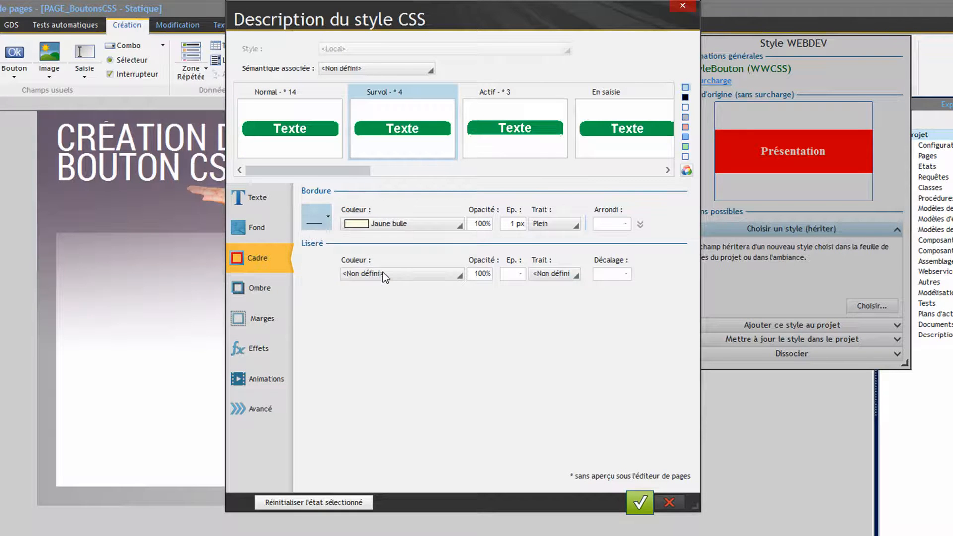
pyautogui.click(375, 225)
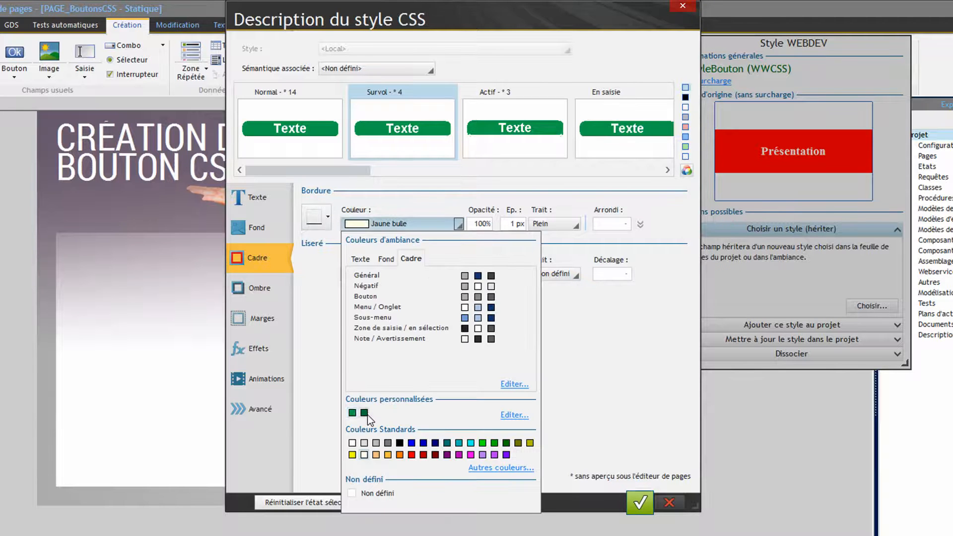
pyautogui.click(368, 415)
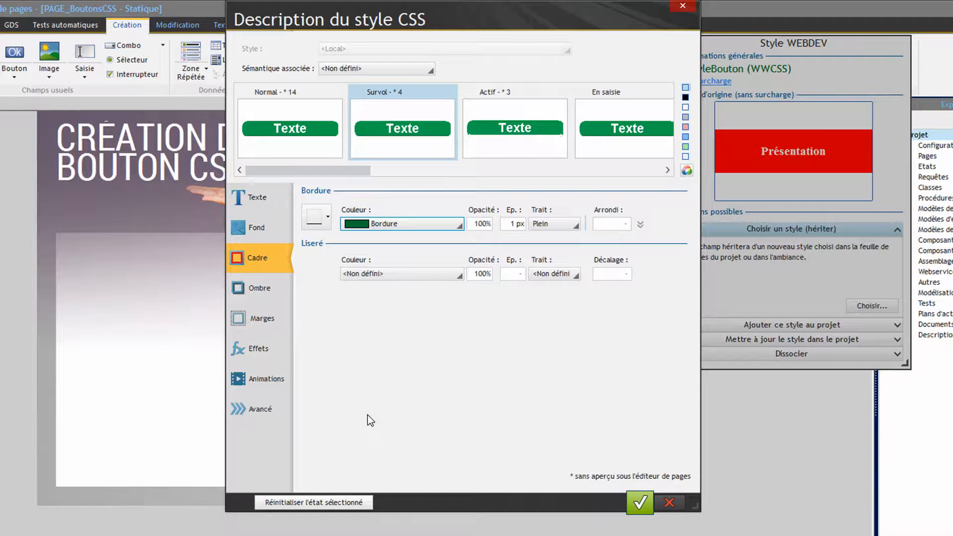
# Confirm the CSS style settings and apply the Présentation button's description to the page
pyautogui.click(640, 503)
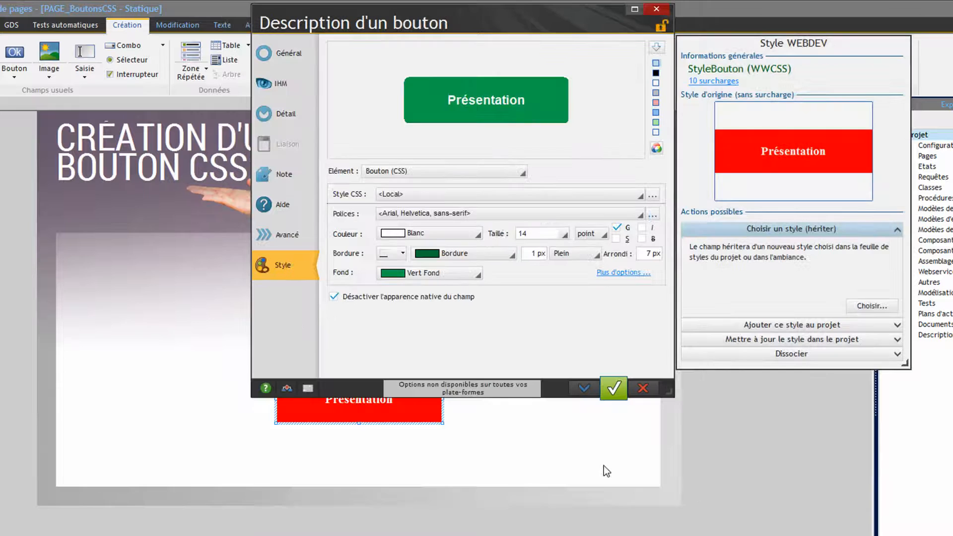
pyautogui.click(614, 390)
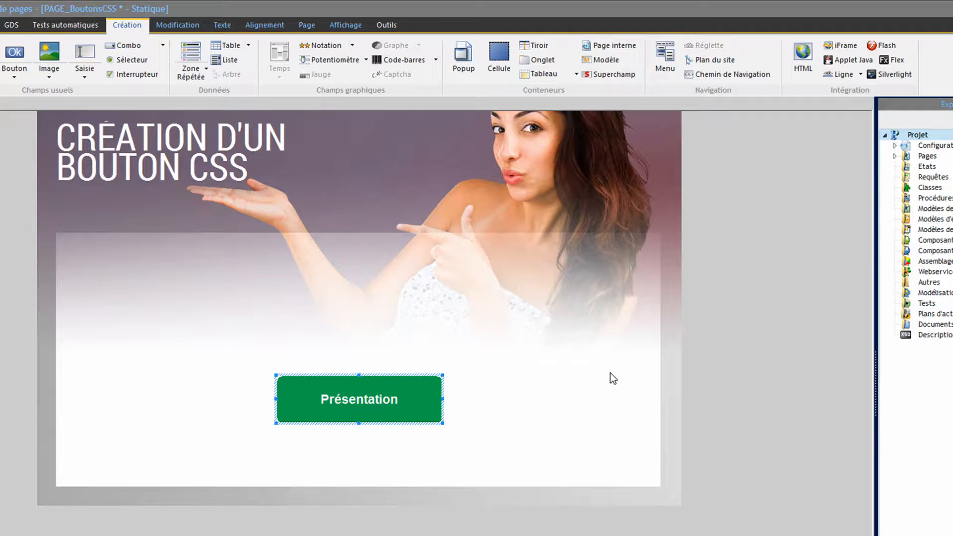
# Insert the image presentation.png before the Présentation button's label text, placing it in the site's Images directory
pyautogui.click(323, 403)
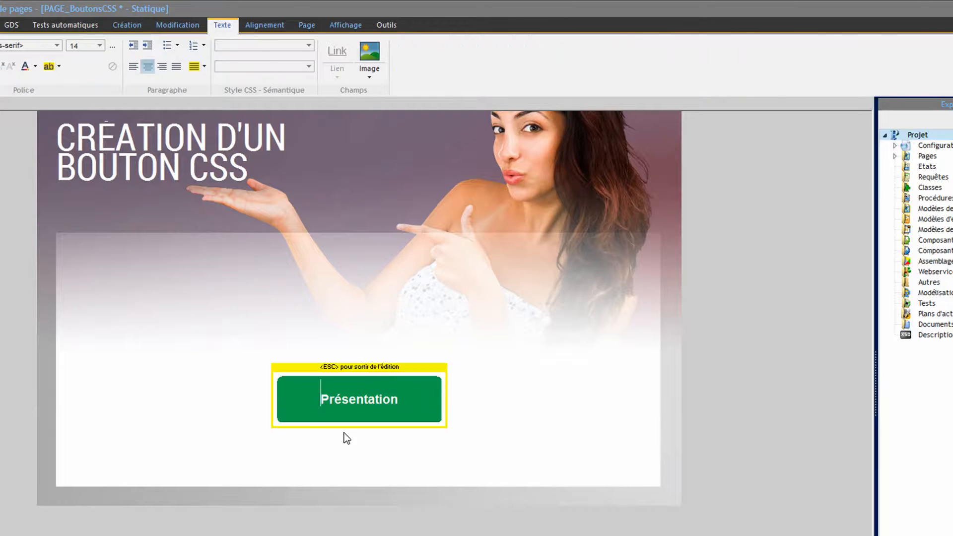
pyautogui.press('Escape')
pyautogui.click(322, 400)
pyautogui.click(322, 398)
pyautogui.click(369, 53)
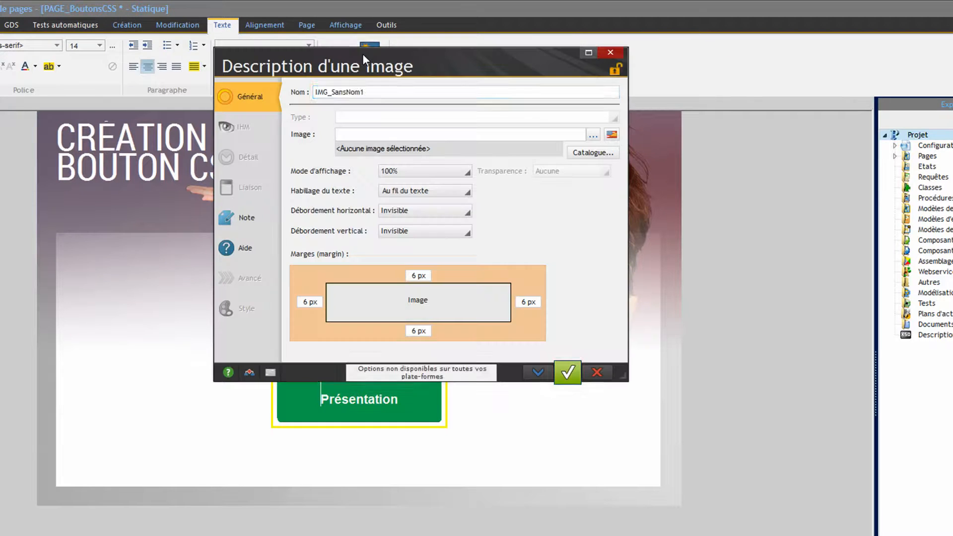
pyautogui.click(593, 135)
pyautogui.scroll(-5, 481, 209)
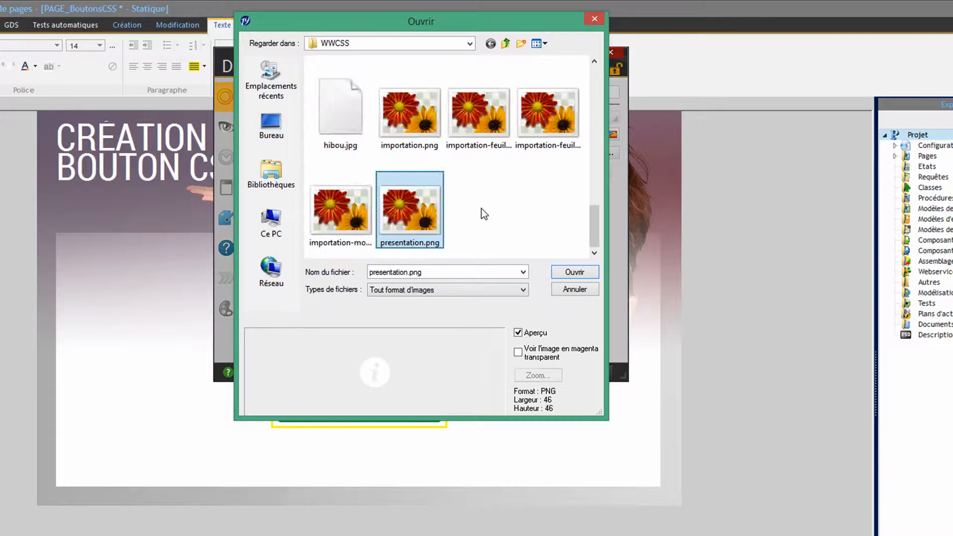
pyautogui.press('Return')
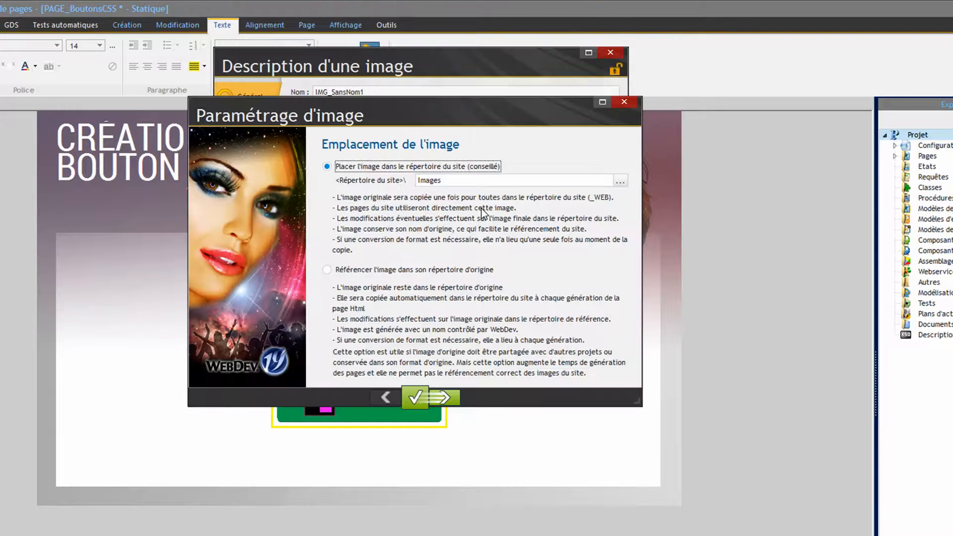
pyautogui.click(446, 398)
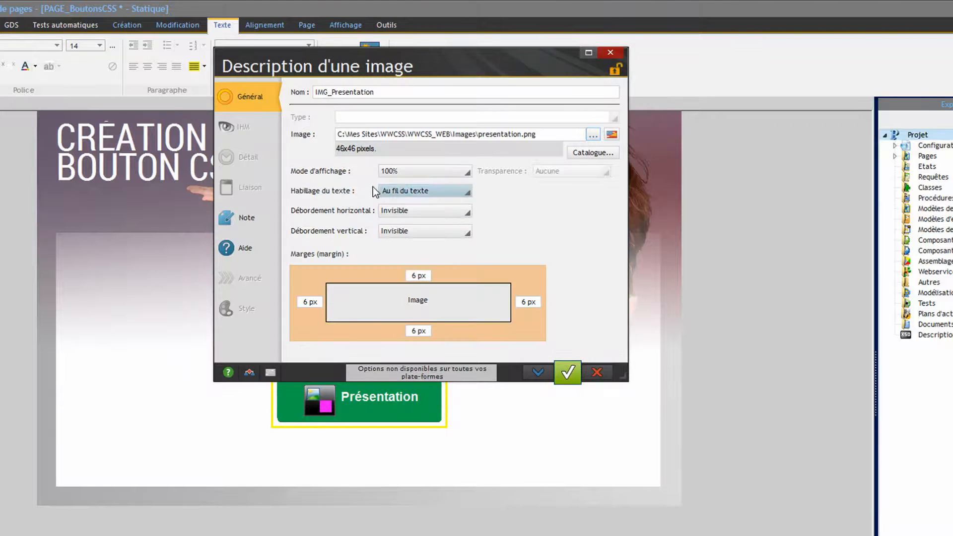
# Set the label image's text wrapping to Gauche and its horizontal and vertical overflow to Visible
pyautogui.click(387, 192)
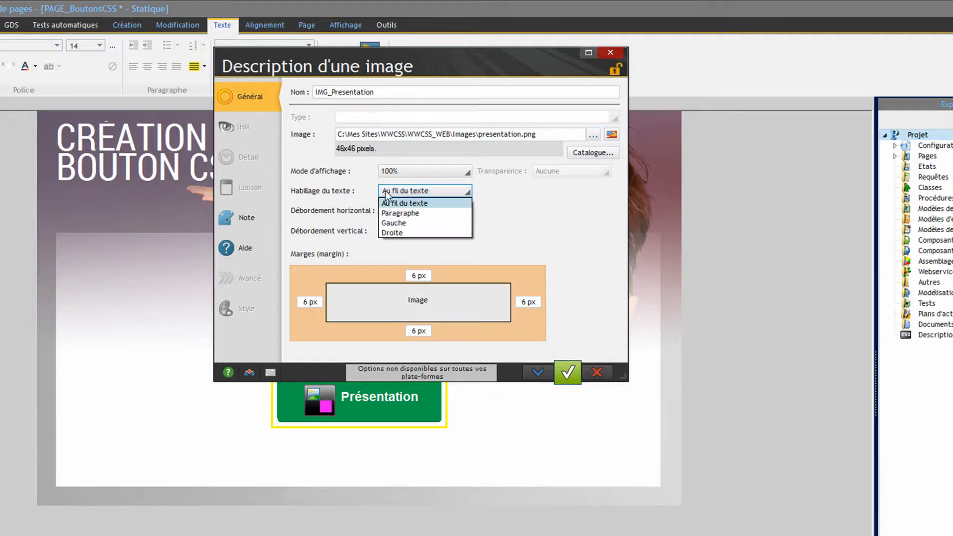
pyautogui.click(434, 222)
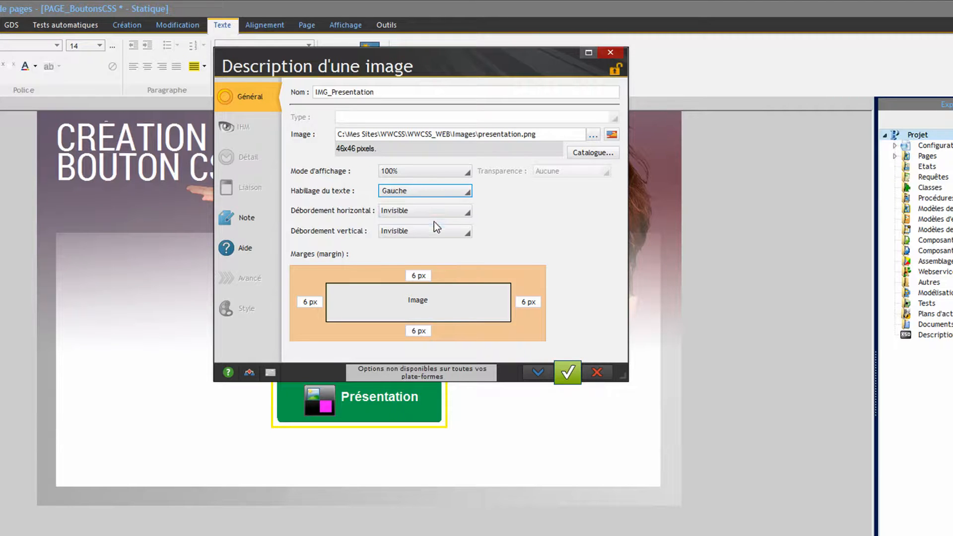
pyautogui.click(430, 210)
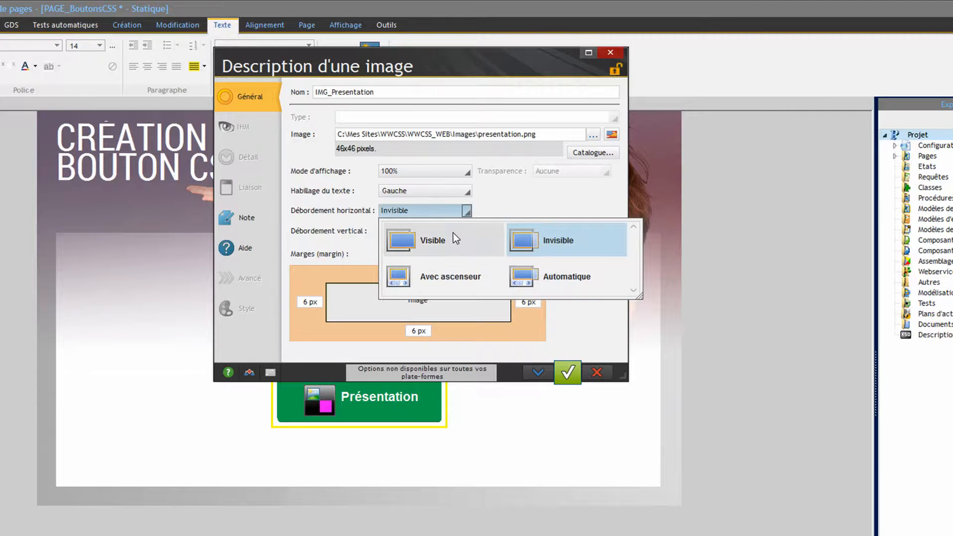
pyautogui.click(453, 240)
pyautogui.click(438, 232)
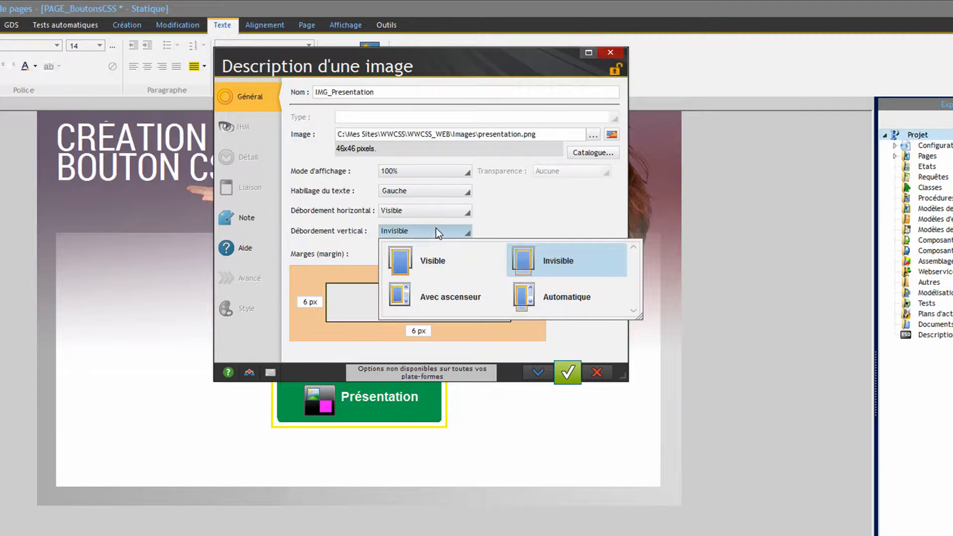
pyautogui.click(446, 257)
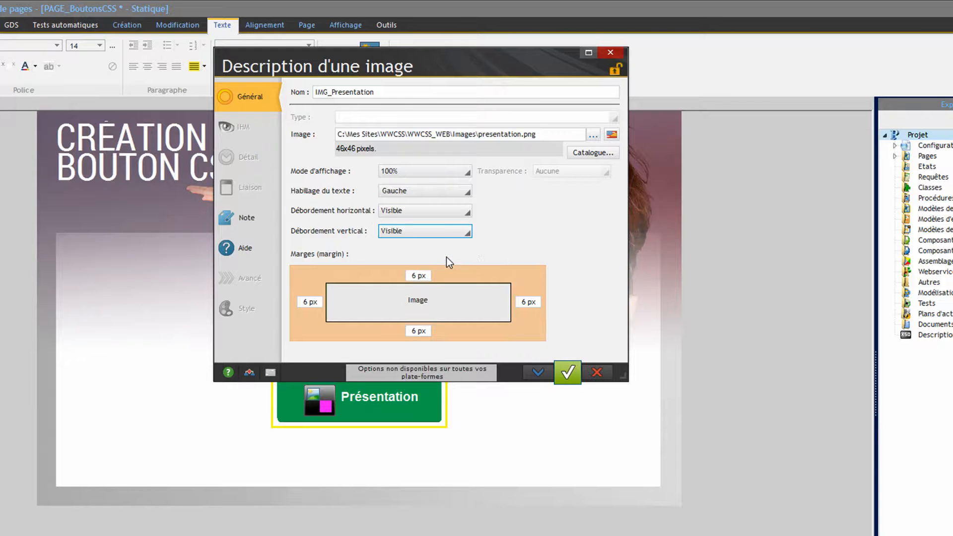
# Set the label image's left margin to 20 px, apply its description, and save the page
pyautogui.click(308, 304)
pyautogui.write('20')
pyautogui.click(569, 374)
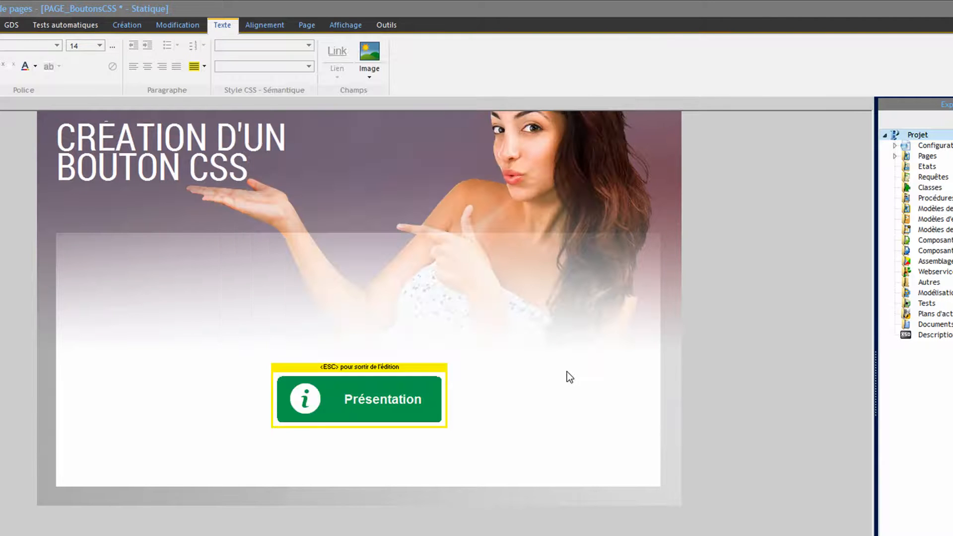
pyautogui.click(543, 396)
pyautogui.hotkey('ctrl', 's')
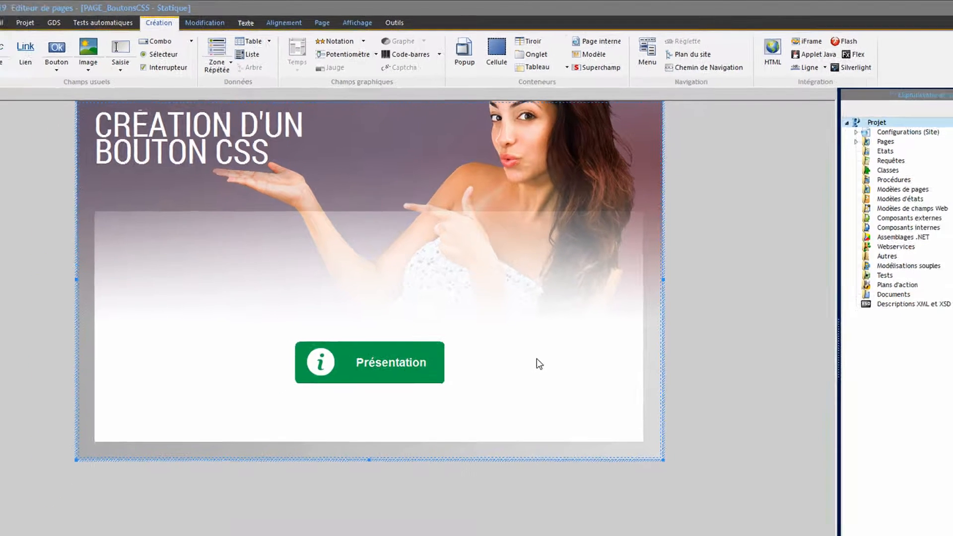
# Copy the whole contents of AnimationCSS.txt from the desktop and return to WebDev
pyautogui.press('super+d')
pyautogui.doubleClick(82, 80)
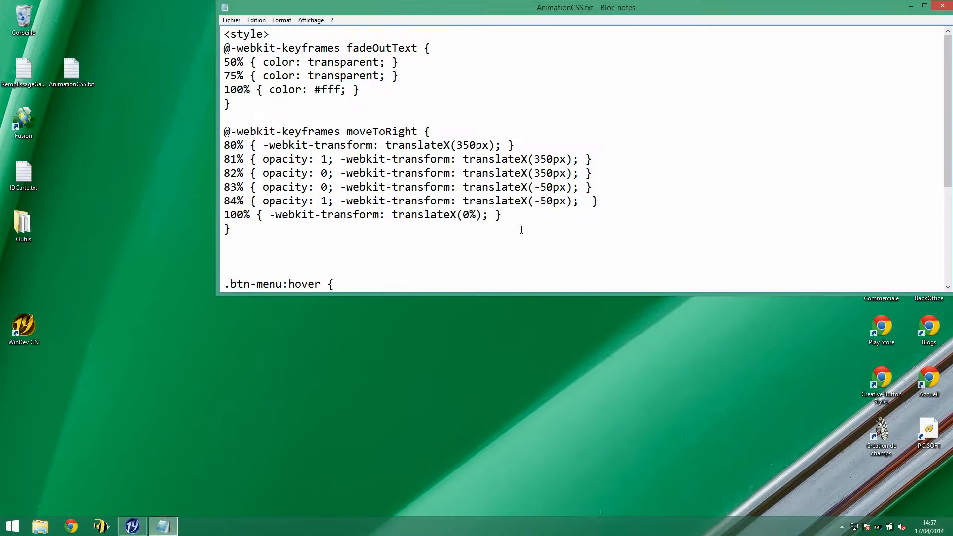
pyautogui.hotkey('ctrl', 'a')
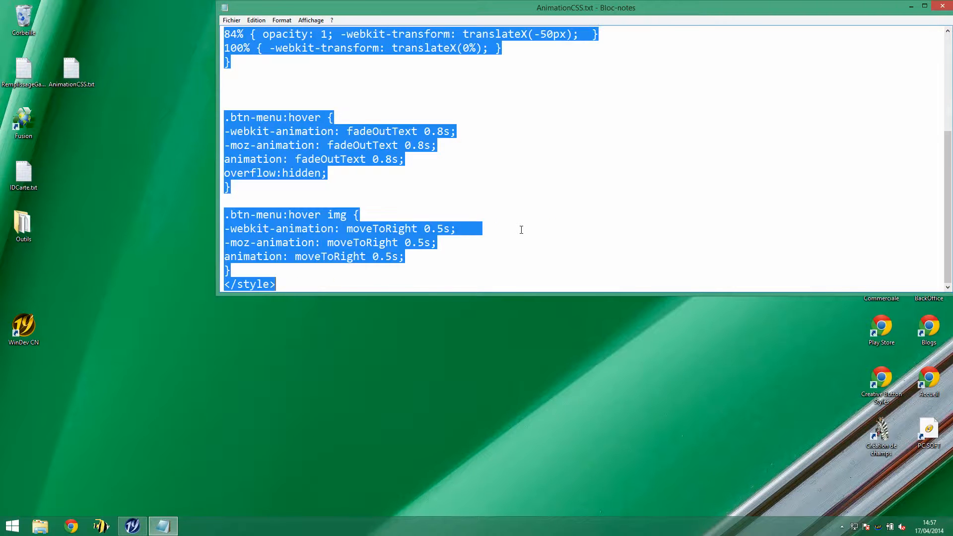
pyautogui.rightClick(343, 158)
pyautogui.click(373, 188)
pyautogui.doubleClick(225, 8)
pyautogui.click(132, 526)
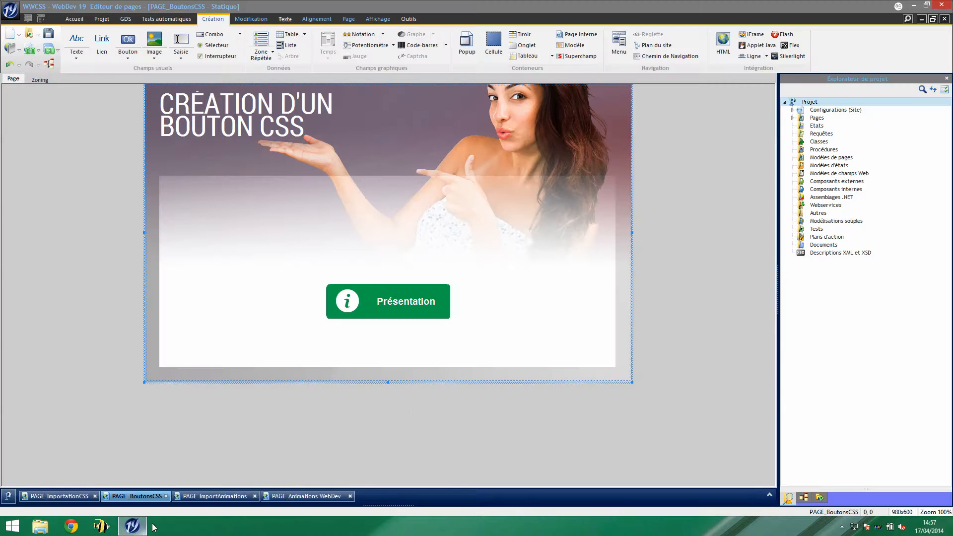
# Paste the copied CSS animation code before the img tag in the Présentation button's HTML label source
pyautogui.doubleClick(424, 306)
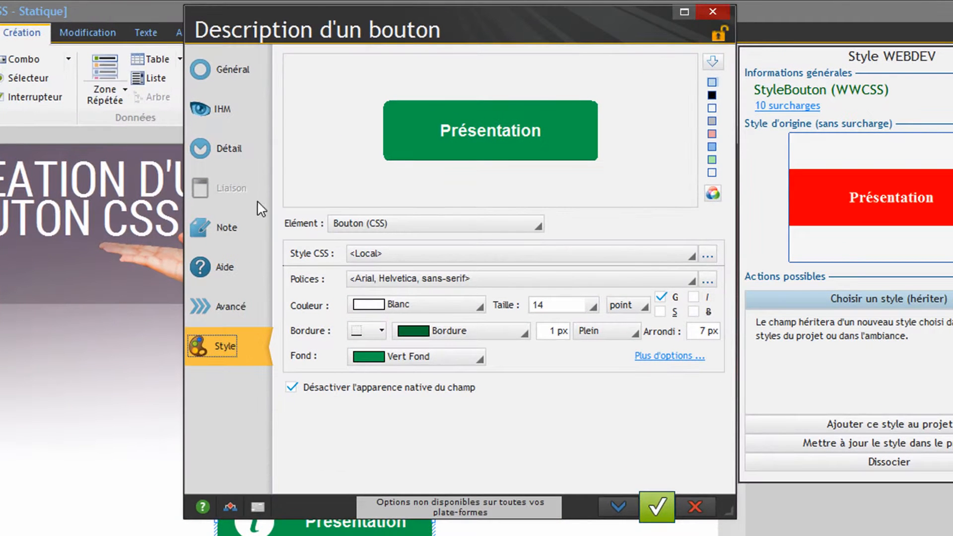
pyautogui.click(244, 67)
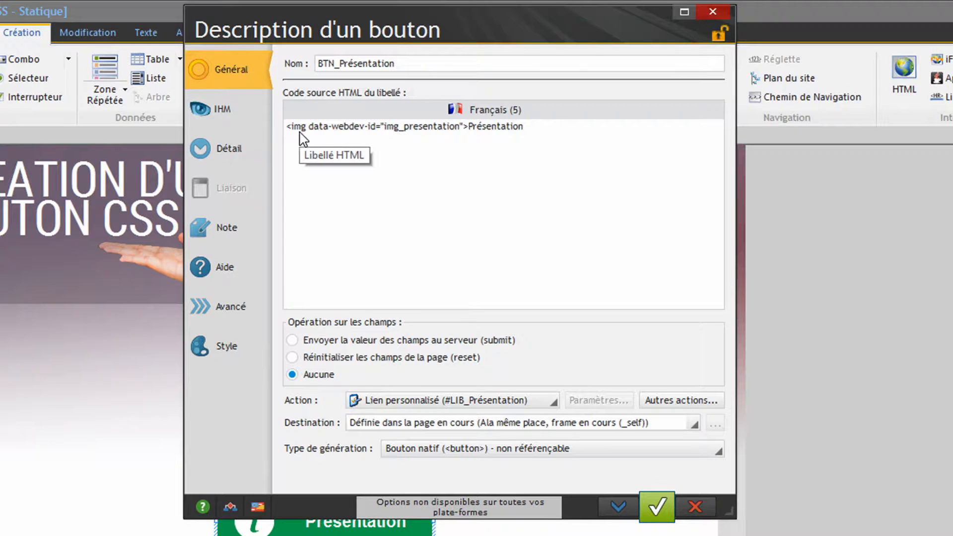
pyautogui.click(287, 128)
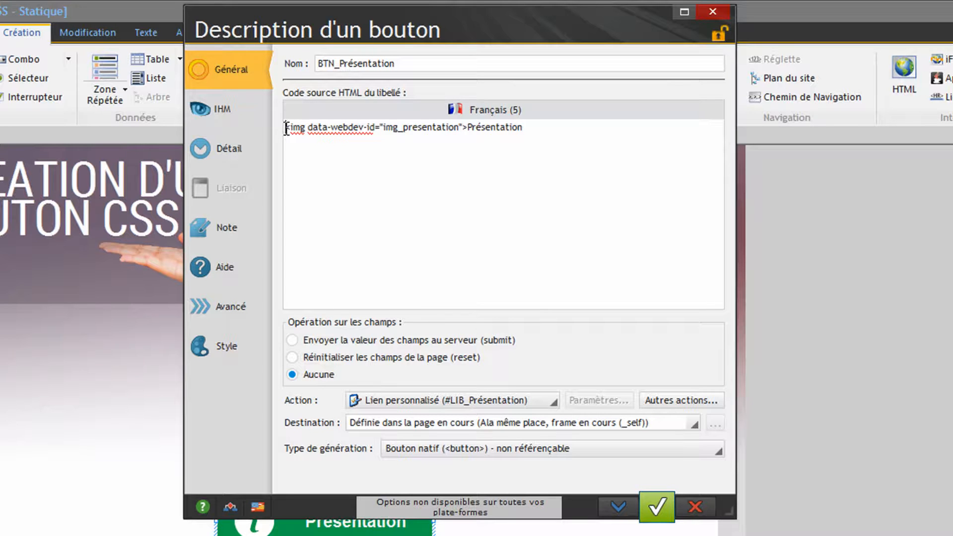
pyautogui.hotkey('ctrl', 'v')
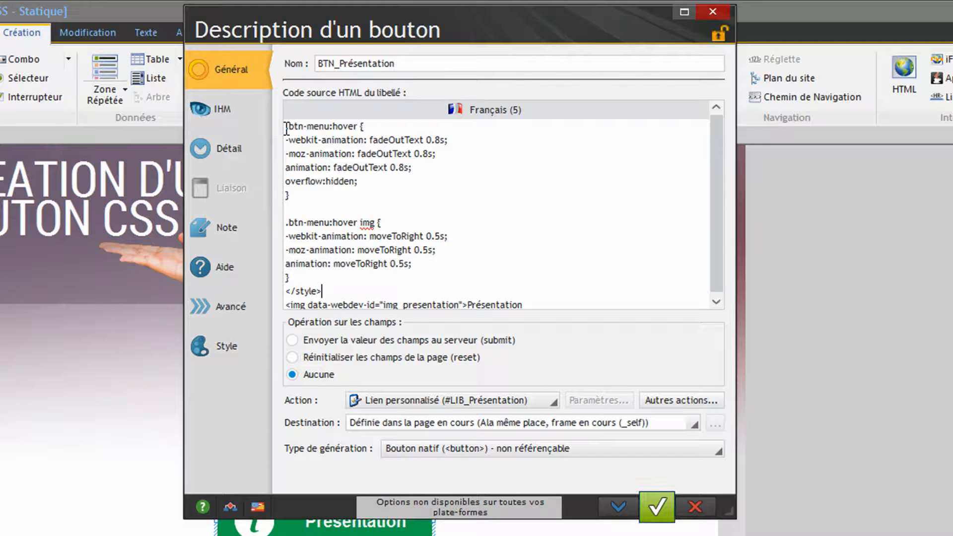
# Add the value btn-menu to the Présentation button's class attribute and apply the description
pyautogui.click(230, 308)
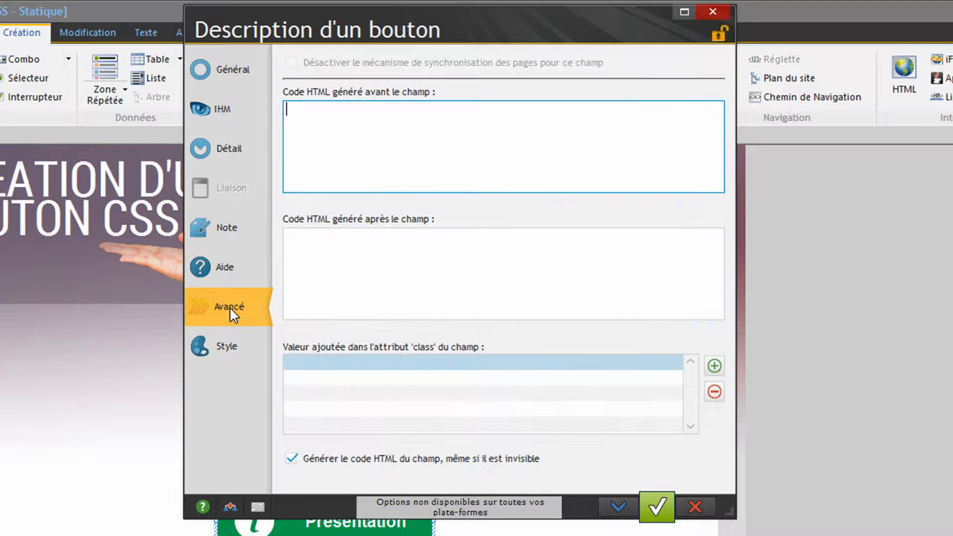
pyautogui.click(715, 367)
pyautogui.write('btn-menu')
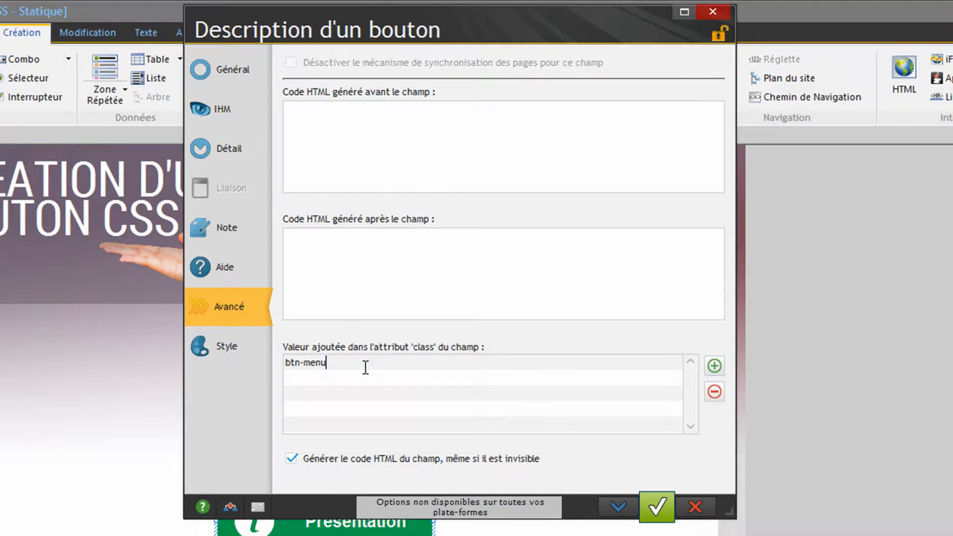
pyautogui.click(659, 499)
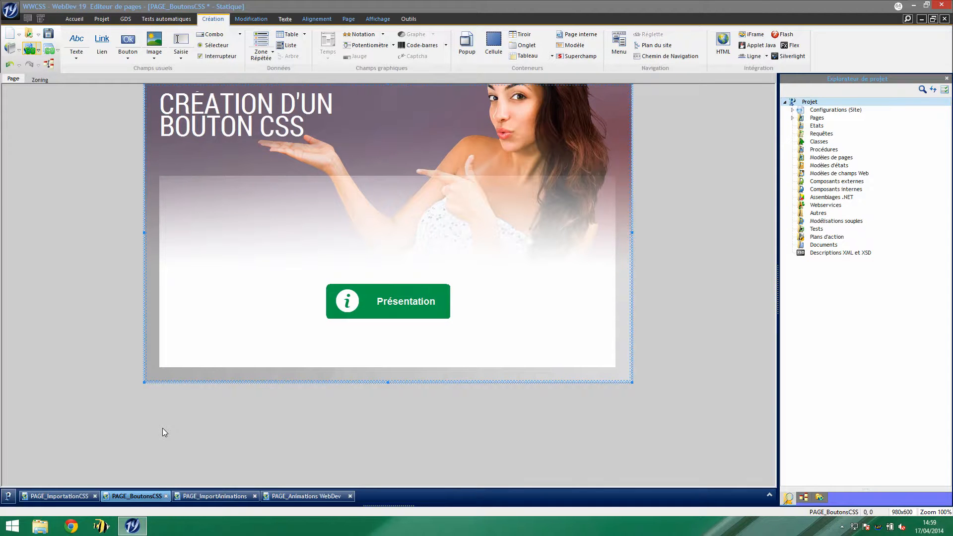
# Place a new button to the left of the Présentation button and display its Bouton (Images) style settings
pyautogui.click(127, 42)
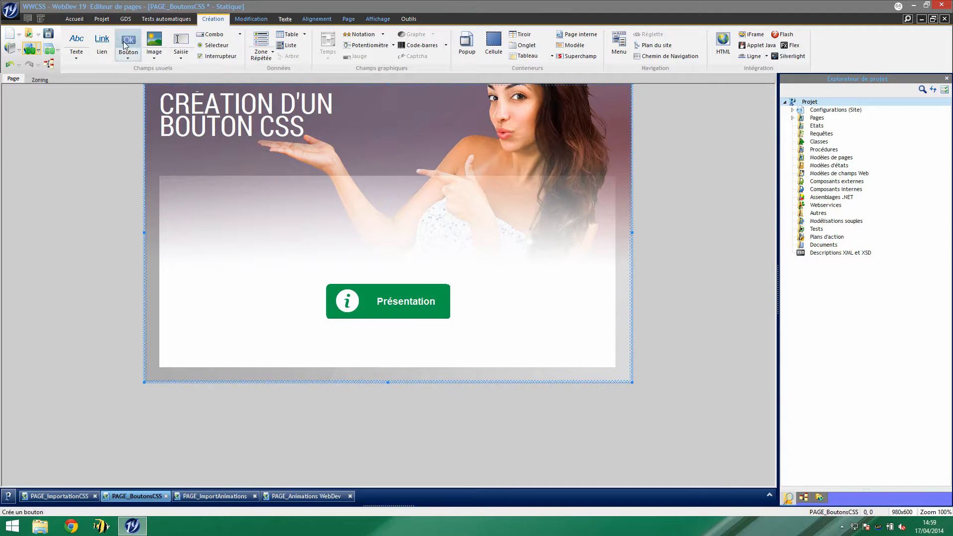
pyautogui.click(220, 280)
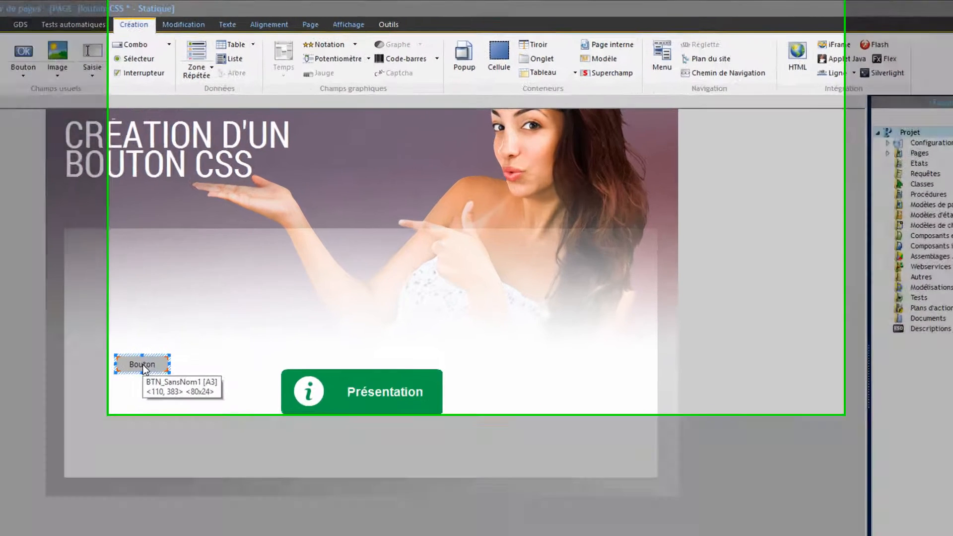
pyautogui.rightClick(219, 280)
pyautogui.click(104, 62)
pyautogui.click(218, 338)
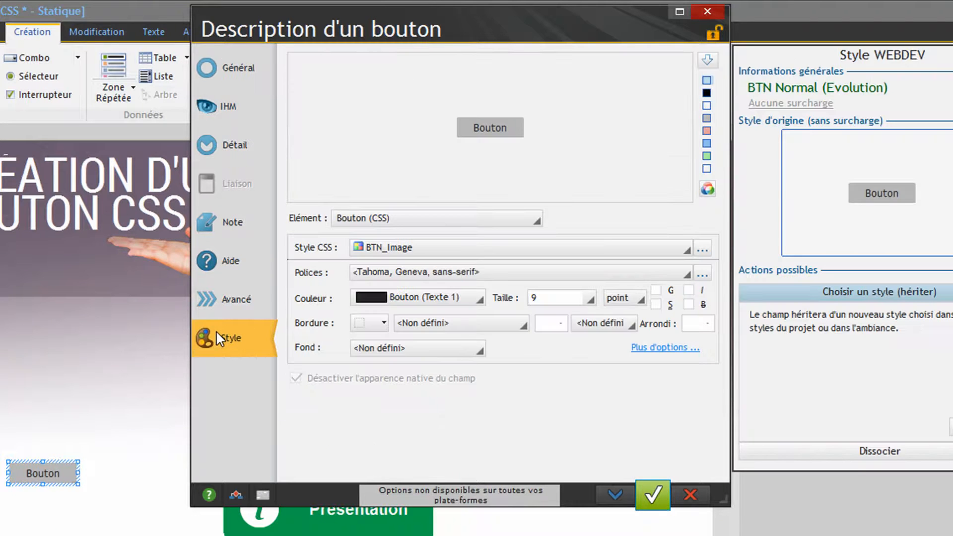
pyautogui.click(341, 220)
pyautogui.click(348, 300)
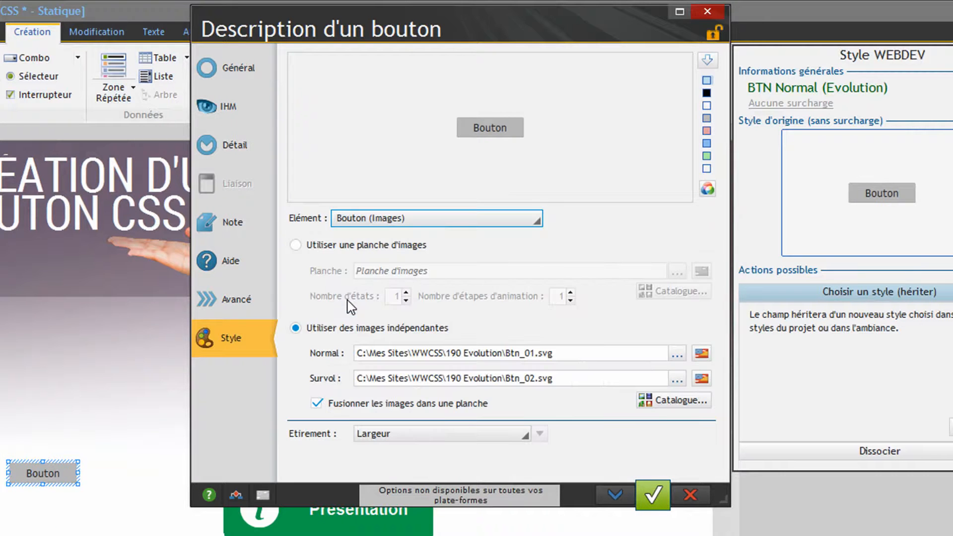
# Give the new button the red Acheter catalogue image, generated as Btn_Red_Acheter.png at 175 × 66, and apply the description
pyautogui.click(648, 403)
pyautogui.scroll(-10, 641, 382)
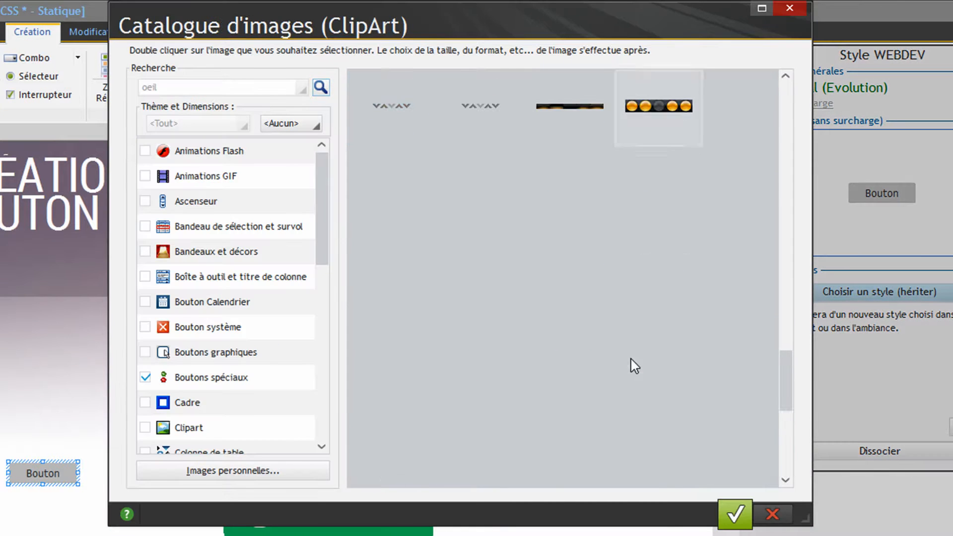
pyautogui.click(465, 271)
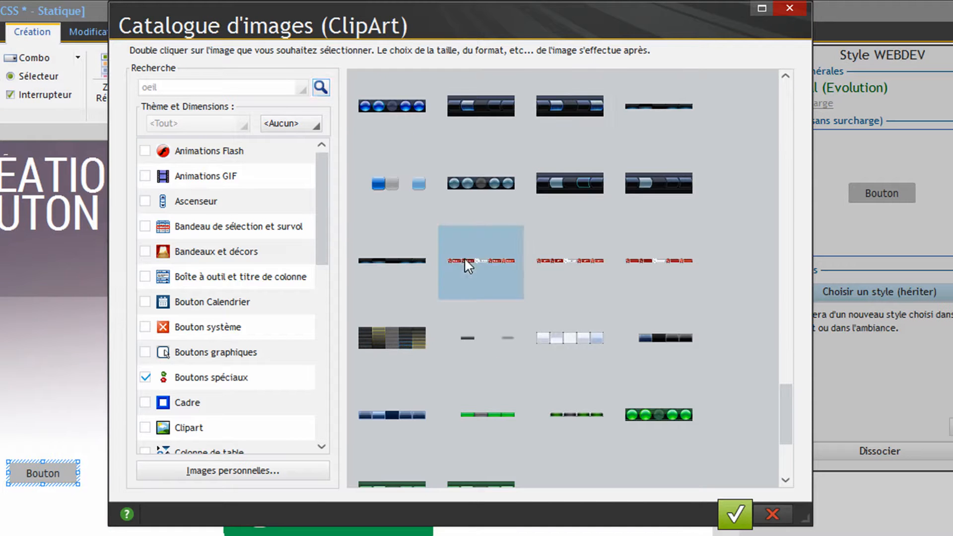
pyautogui.click(734, 514)
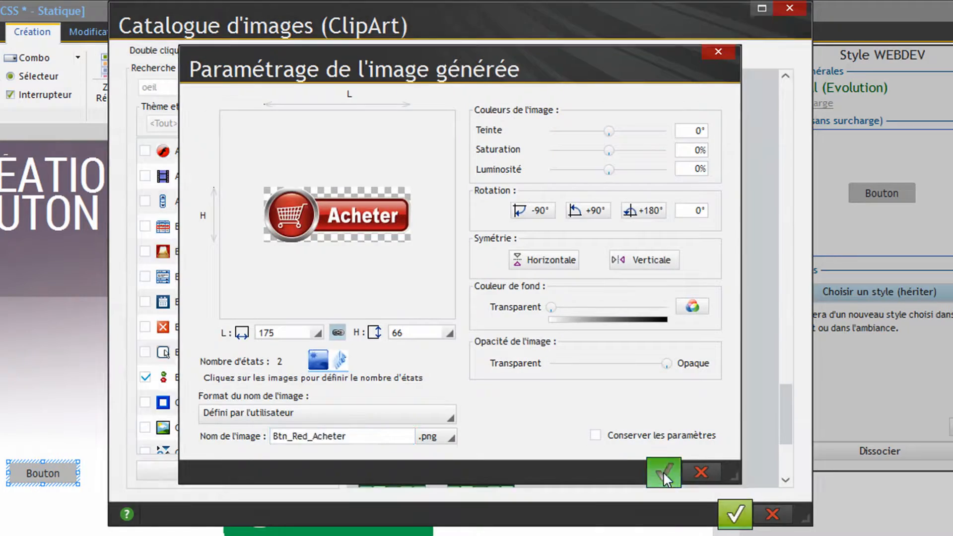
pyautogui.click(664, 472)
pyautogui.click(457, 451)
pyautogui.click(641, 478)
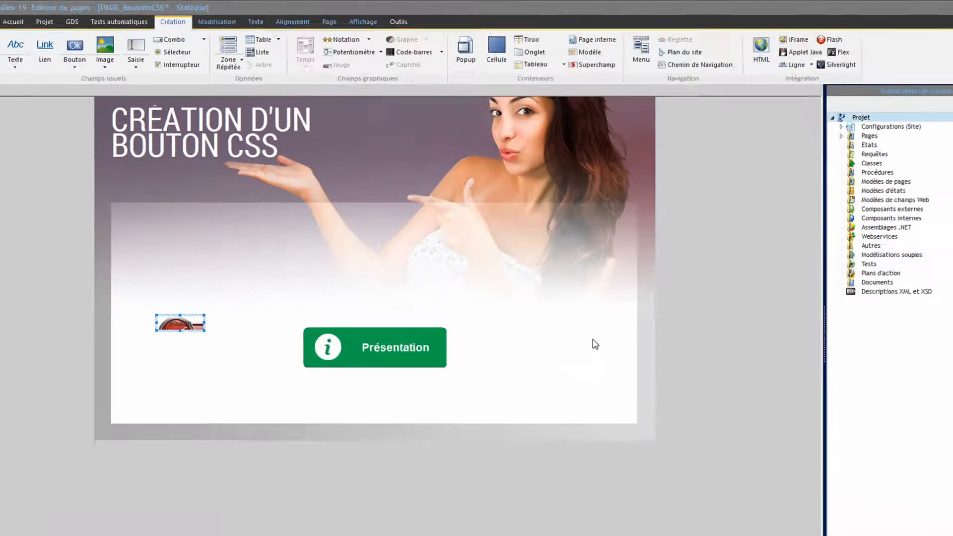
# Adapt the Acheter button's size to its image and deselect it
pyautogui.rightClick(241, 285)
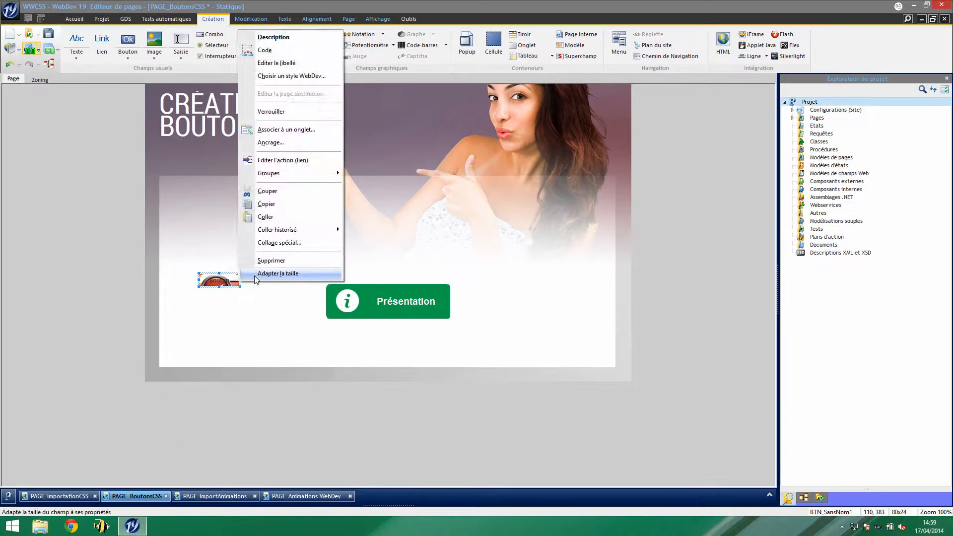
pyautogui.click(255, 275)
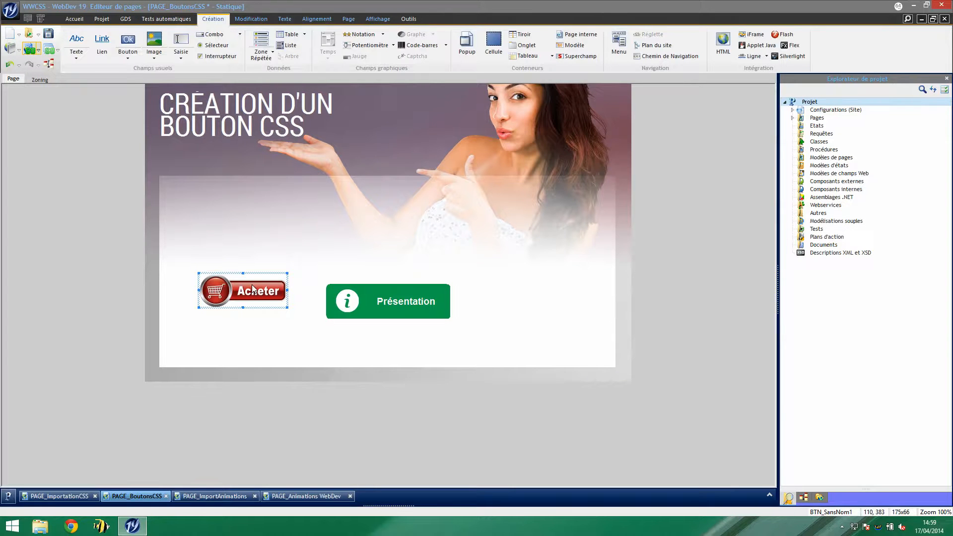
pyautogui.click(237, 342)
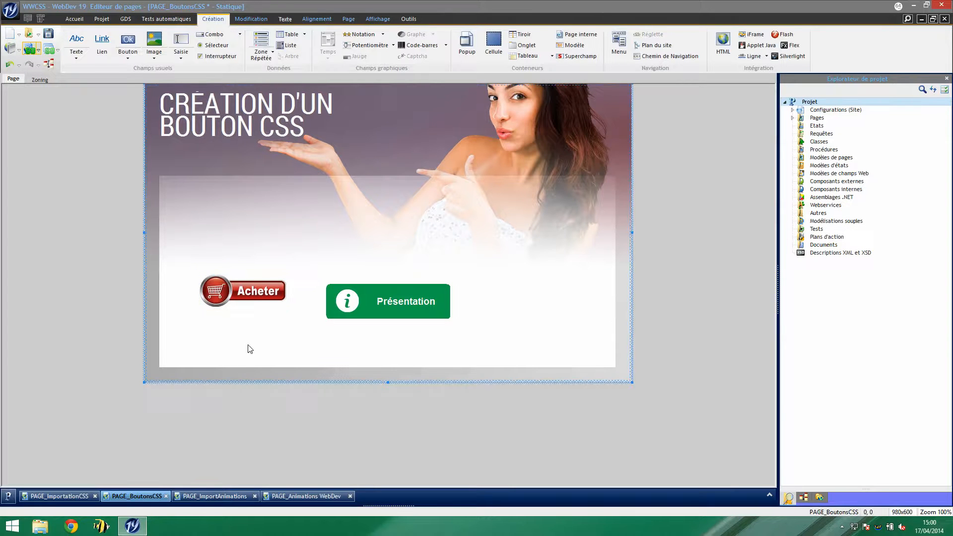
# Bring up PAGE_ImportAnimations, view the Accueil sample site in Chrome from its desktop shortcut, close it and return to WebDev
pyautogui.click(215, 496)
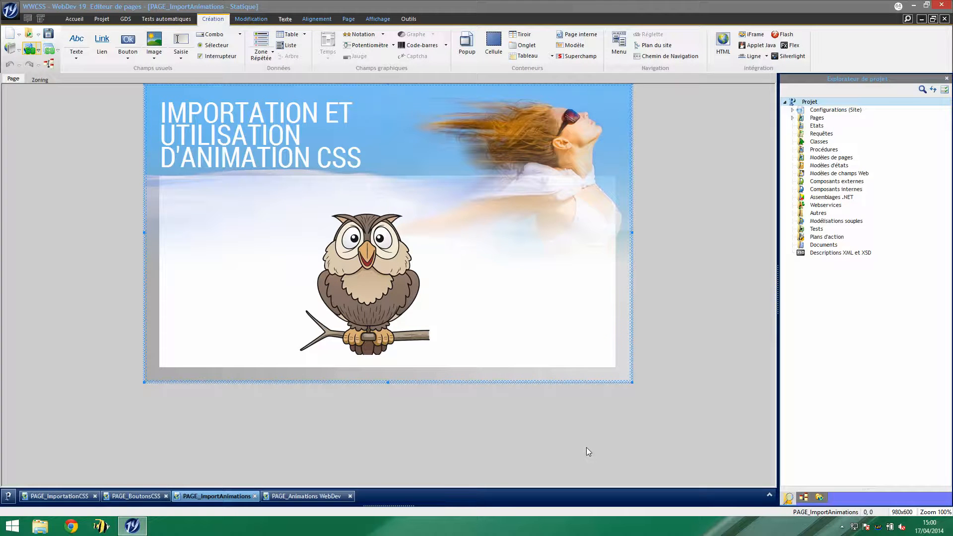
pyautogui.press('super+d')
pyautogui.doubleClick(939, 368)
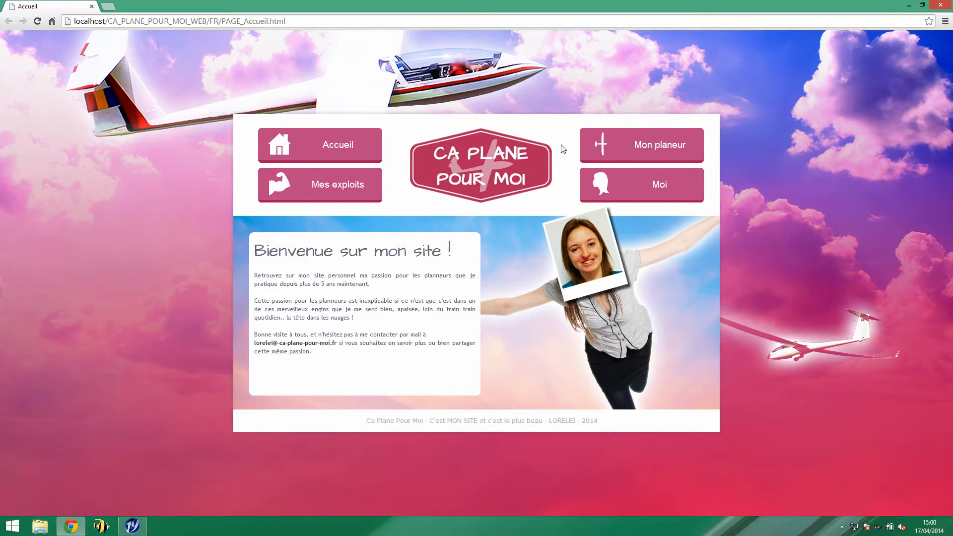
pyautogui.click(942, 7)
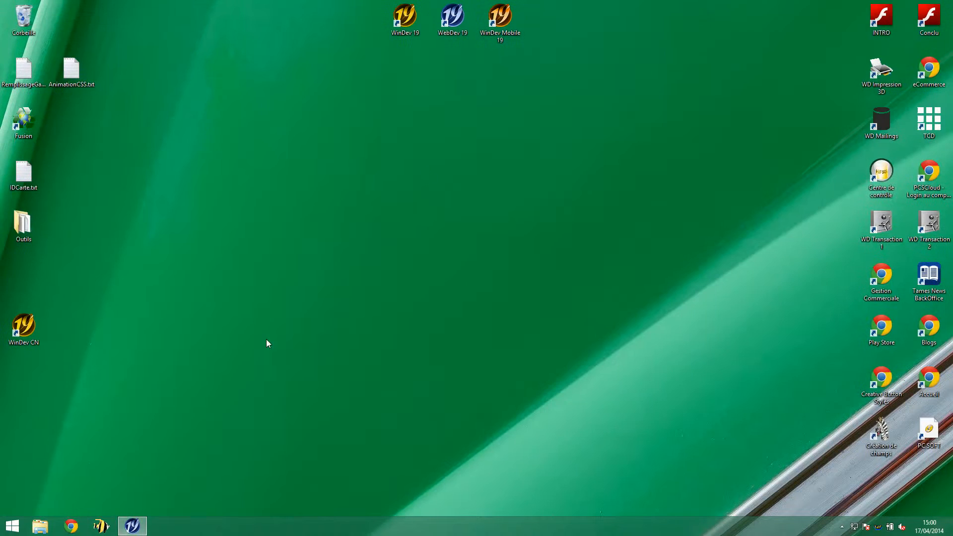
pyautogui.click(131, 528)
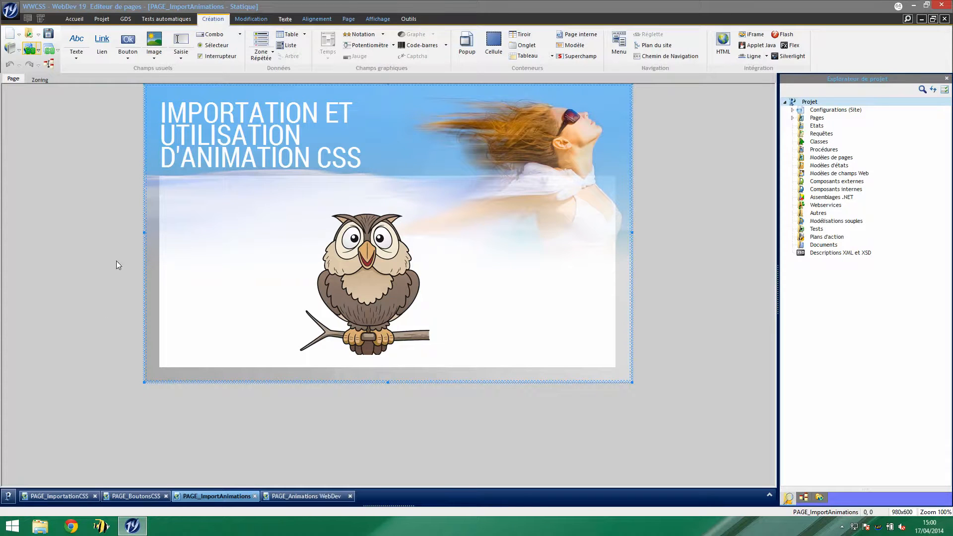
# Import the style sheet animation.css into the project as an external CSS reference with all of its styles included
pyautogui.click(101, 19)
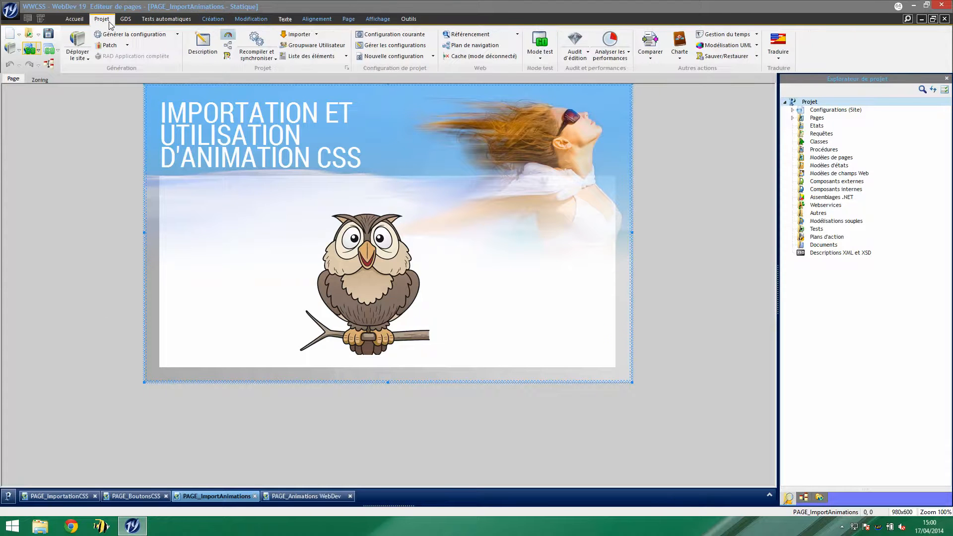
pyautogui.click(316, 35)
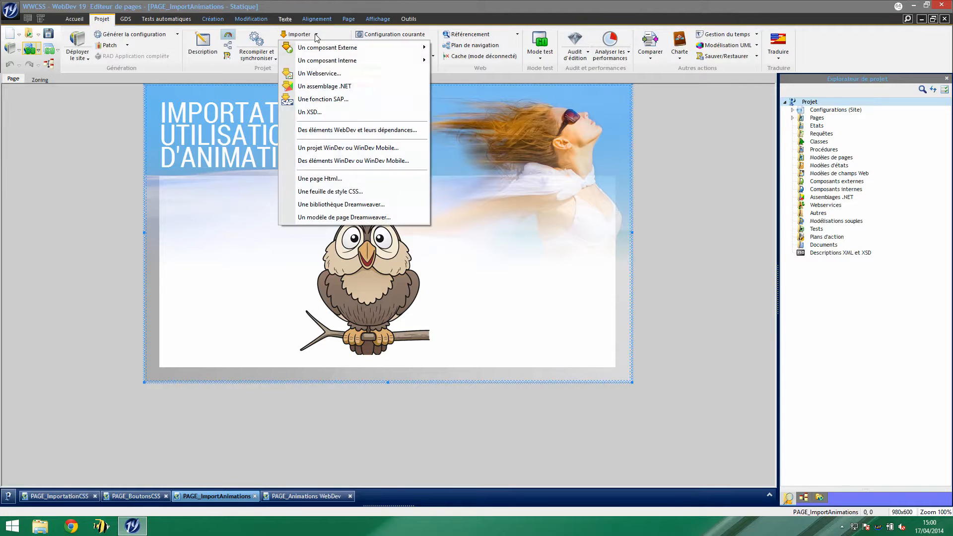
pyautogui.click(342, 192)
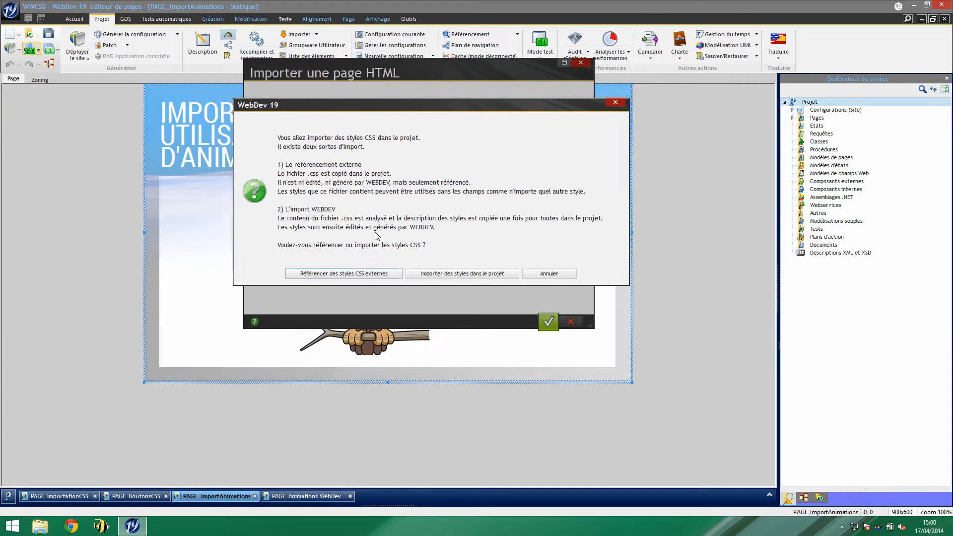
pyautogui.click(376, 270)
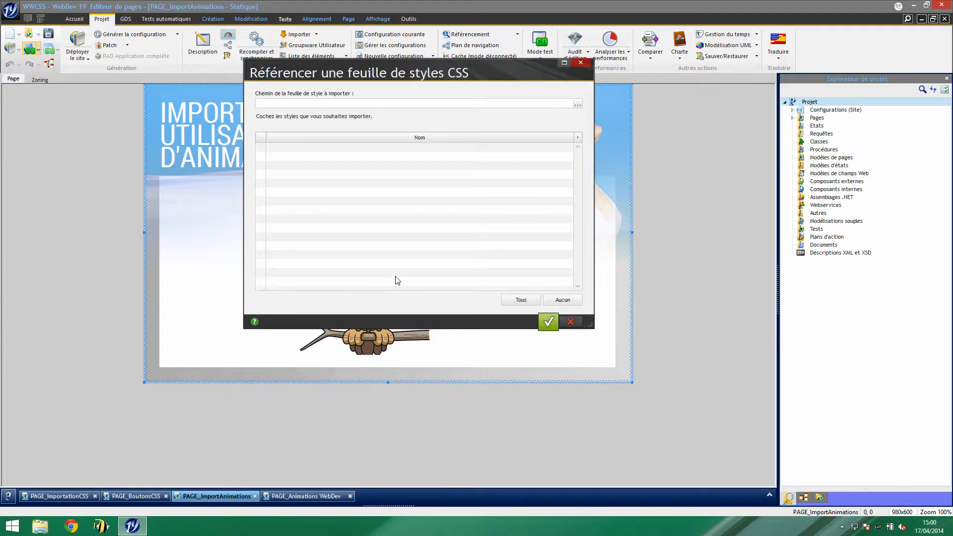
pyautogui.click(577, 104)
pyautogui.doubleClick(422, 198)
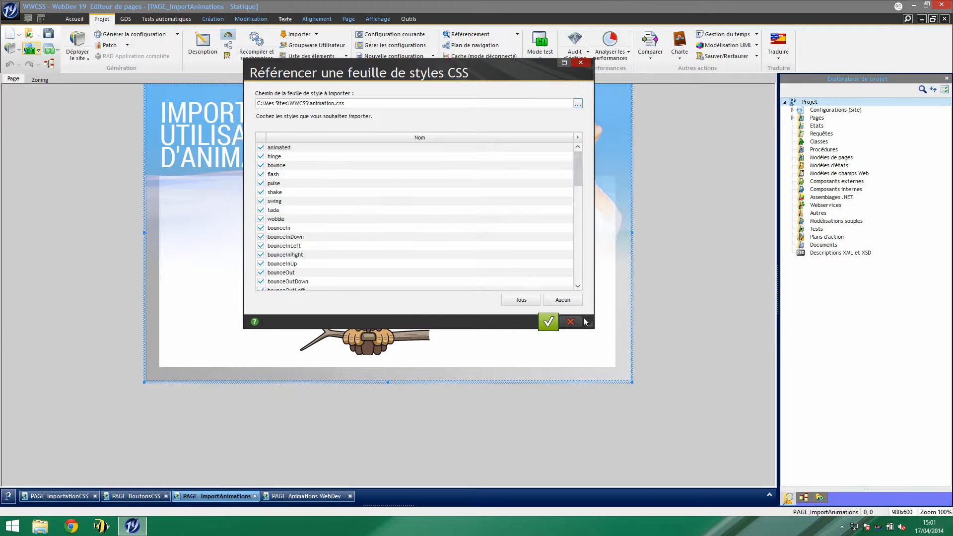
pyautogui.click(549, 318)
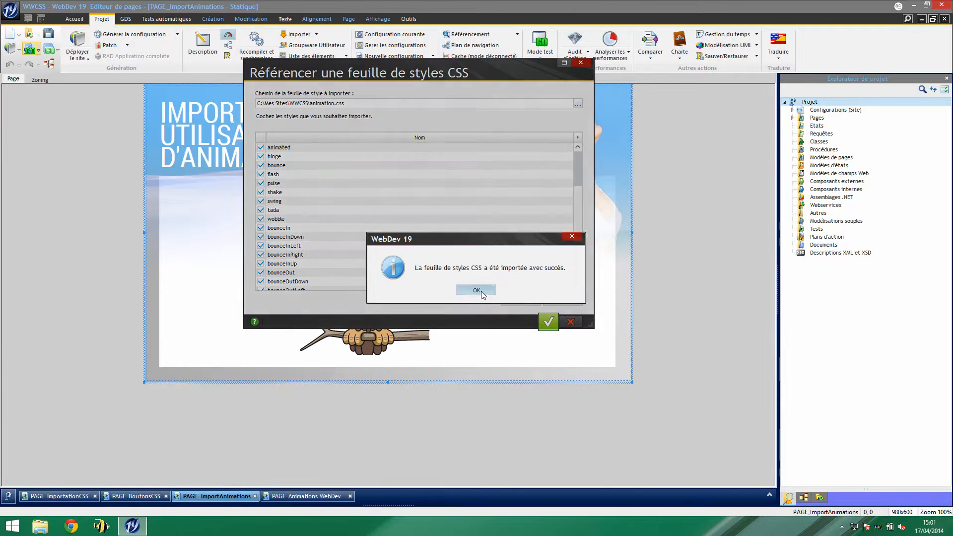
pyautogui.click(481, 291)
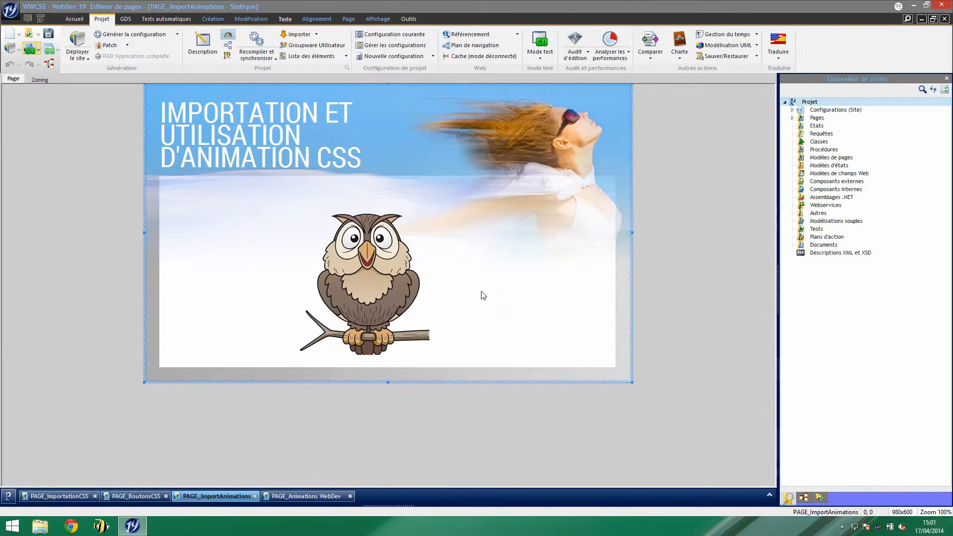
# Open the owl image's full CSS style description and display its animation settings
pyautogui.rightClick(438, 287)
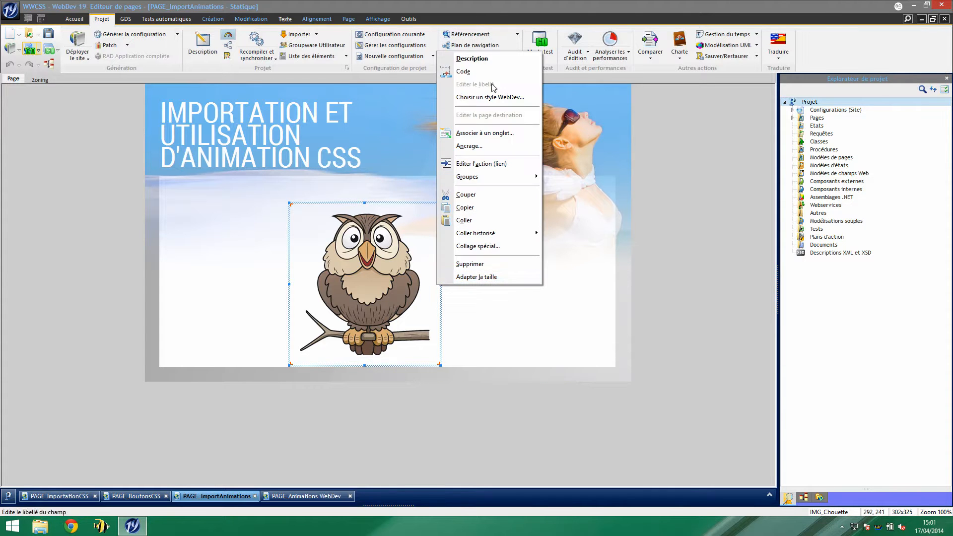
pyautogui.click(484, 59)
pyautogui.click(270, 204)
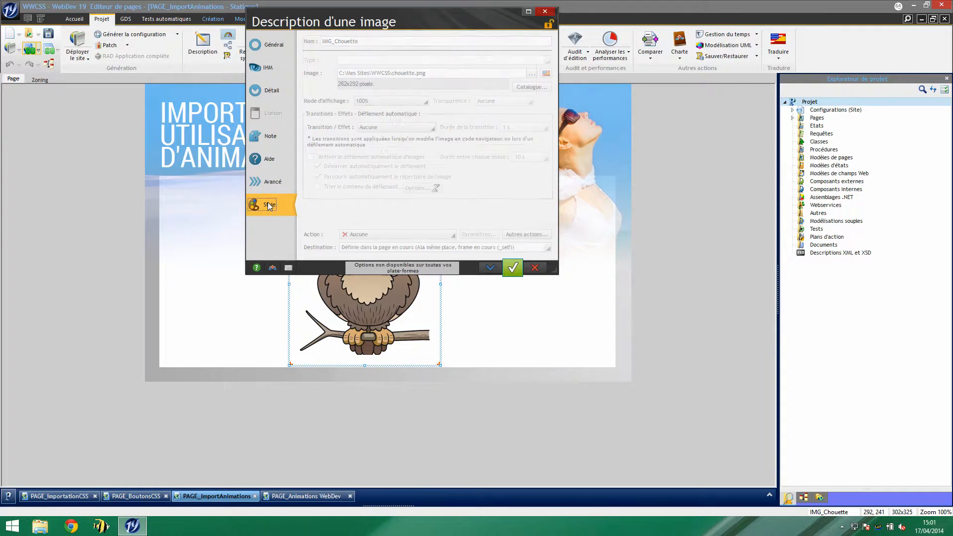
pyautogui.click(344, 153)
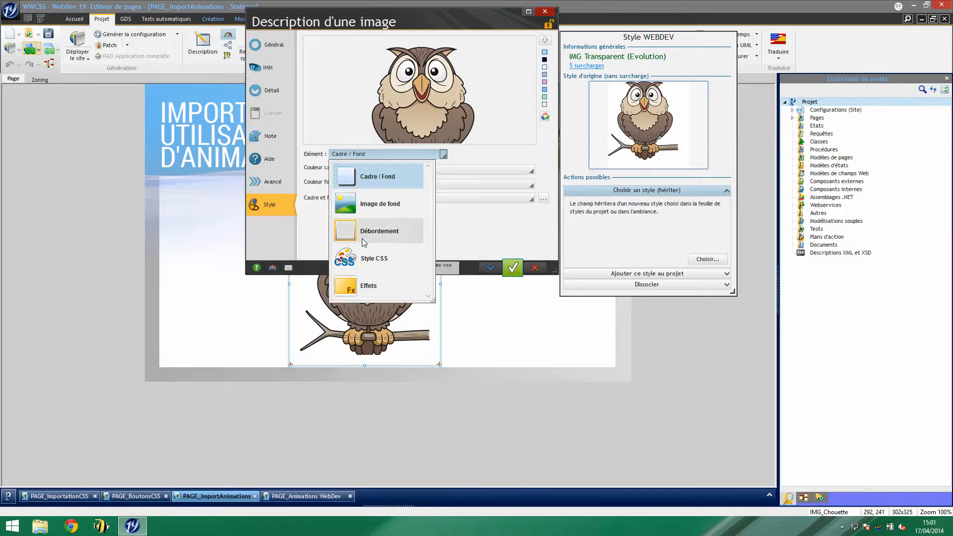
pyautogui.click(374, 258)
pyautogui.click(513, 233)
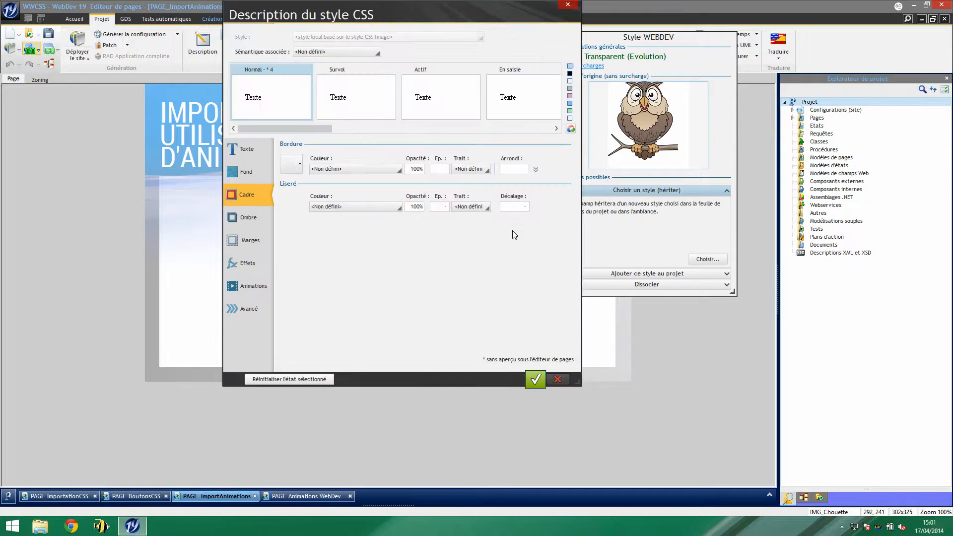
pyautogui.click(266, 287)
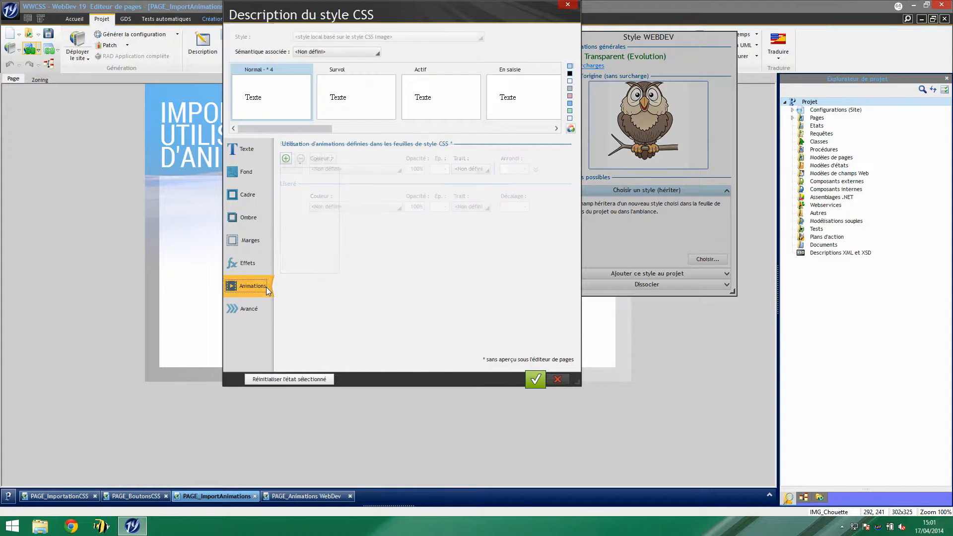
# Add an animation to the owl image's normal state and choose pulse as its name
pyautogui.click(286, 159)
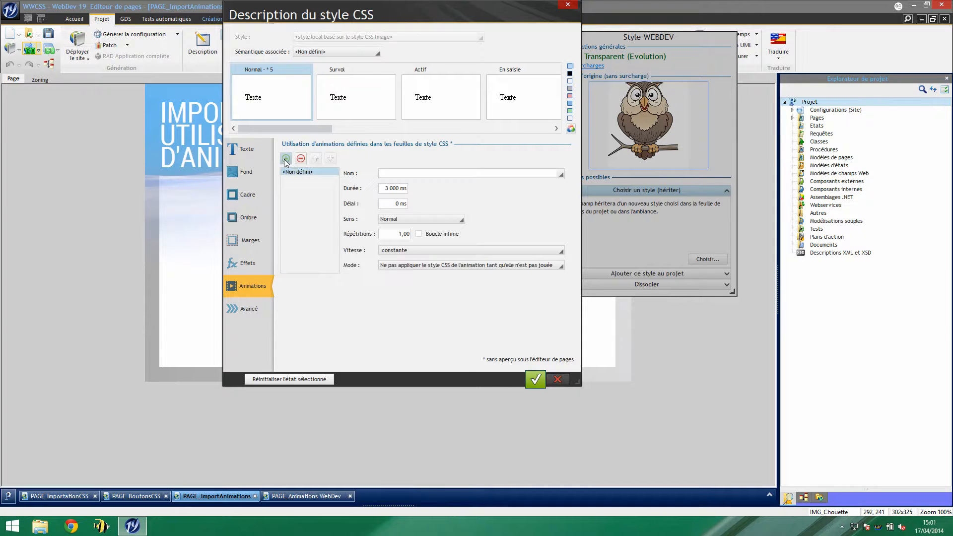
pyautogui.click(559, 175)
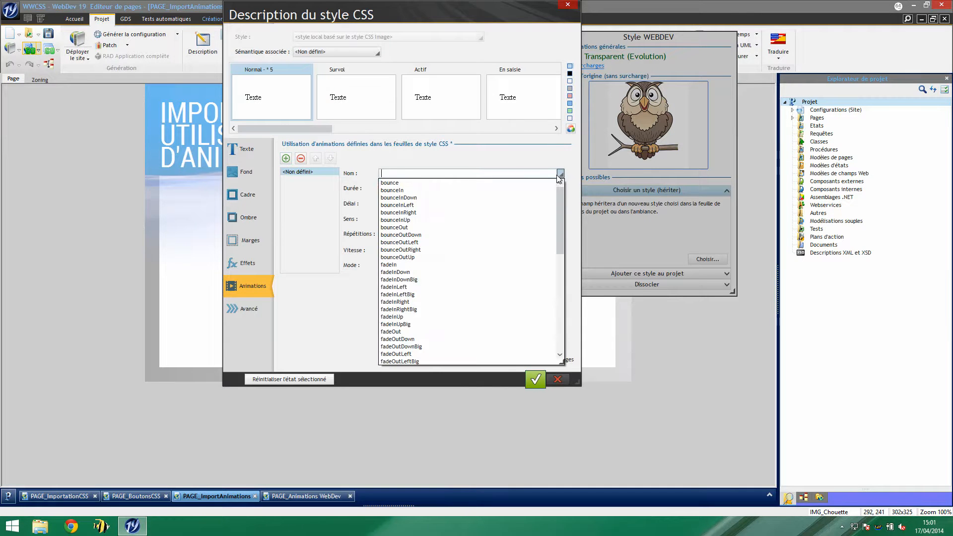
pyautogui.scroll(-7, 489, 272)
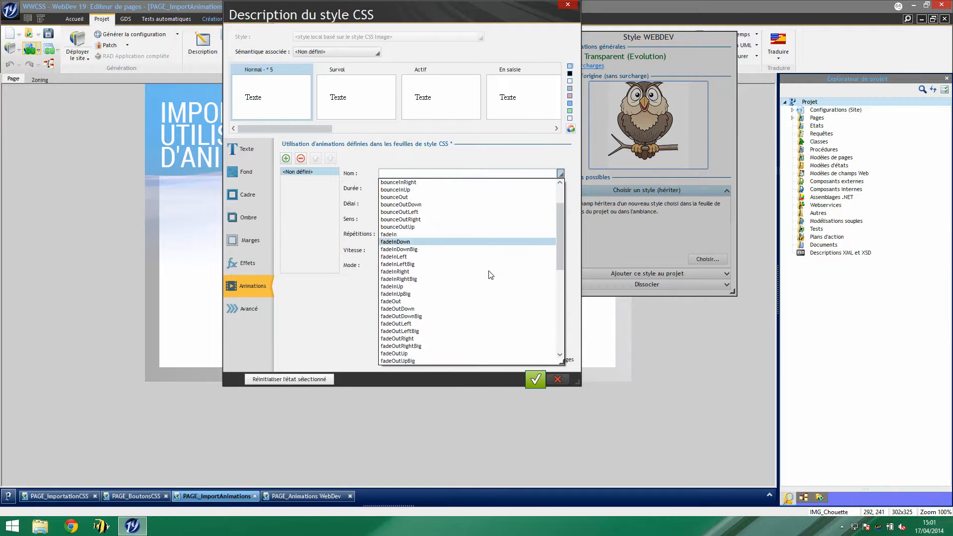
pyautogui.scroll(-3, 489, 272)
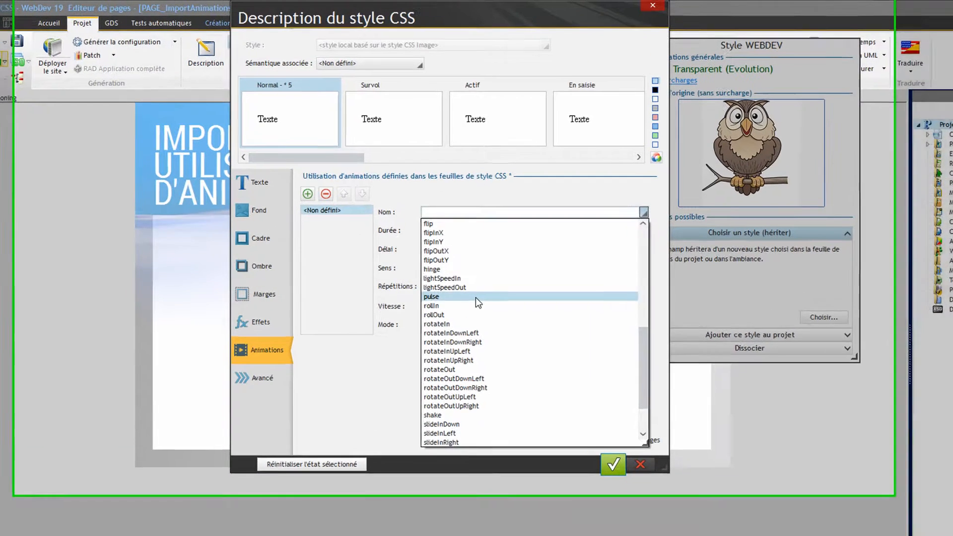
pyautogui.click(424, 243)
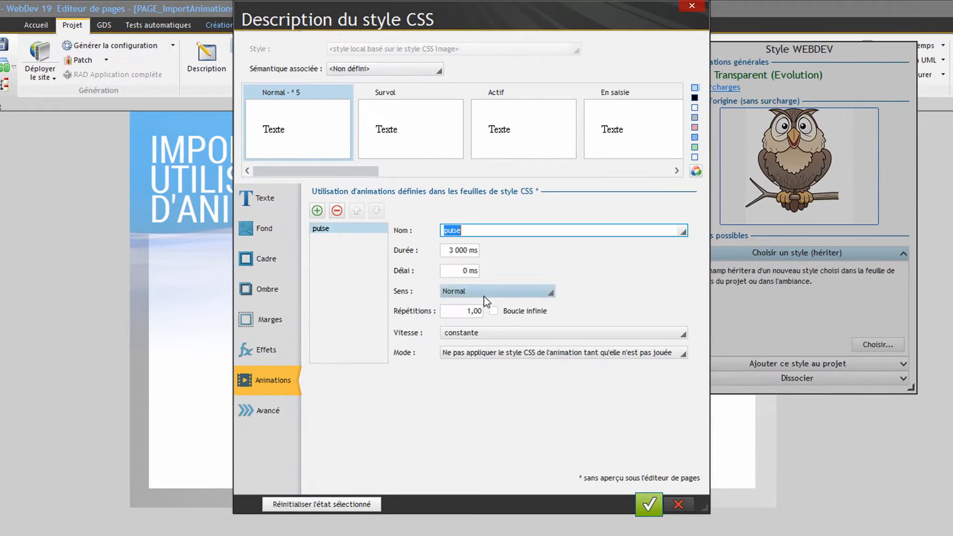
# Set the pulse animation's duration to 2000 ms, its direction to Aller-retour, and make it loop infinitely
pyautogui.click(451, 253)
pyautogui.write('2000')
pyautogui.click(458, 292)
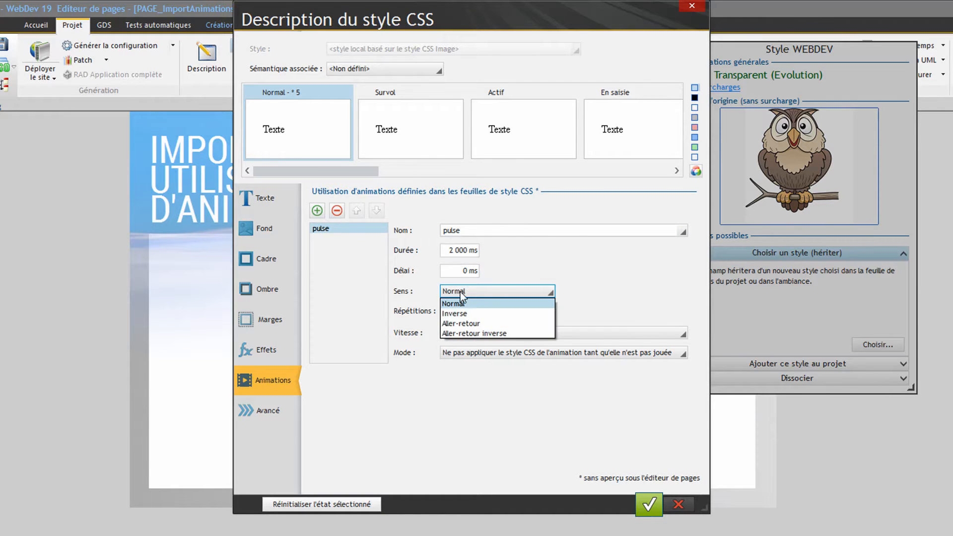
pyautogui.click(484, 323)
pyautogui.click(500, 313)
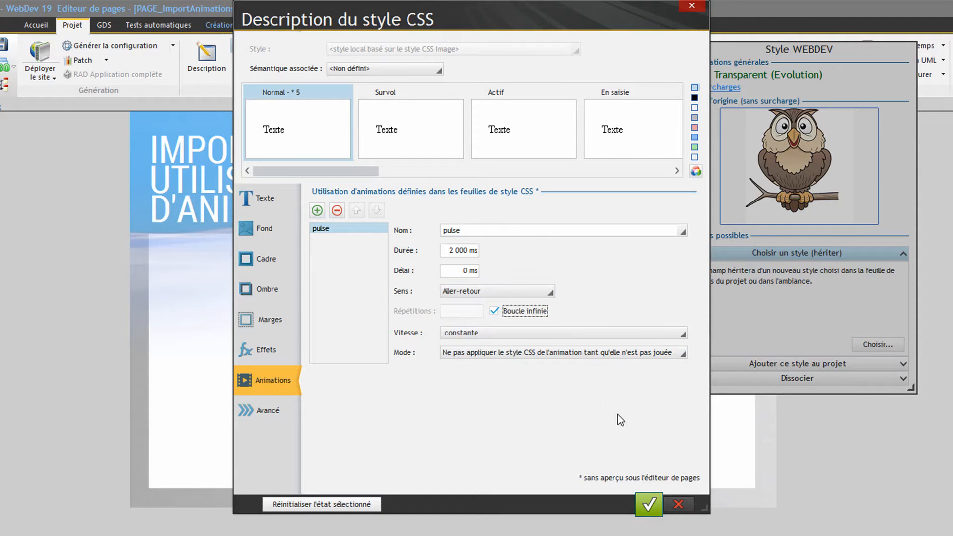
# Validate the CSS style and the owl image's description, and run the page as a test in the browser
pyautogui.click(654, 505)
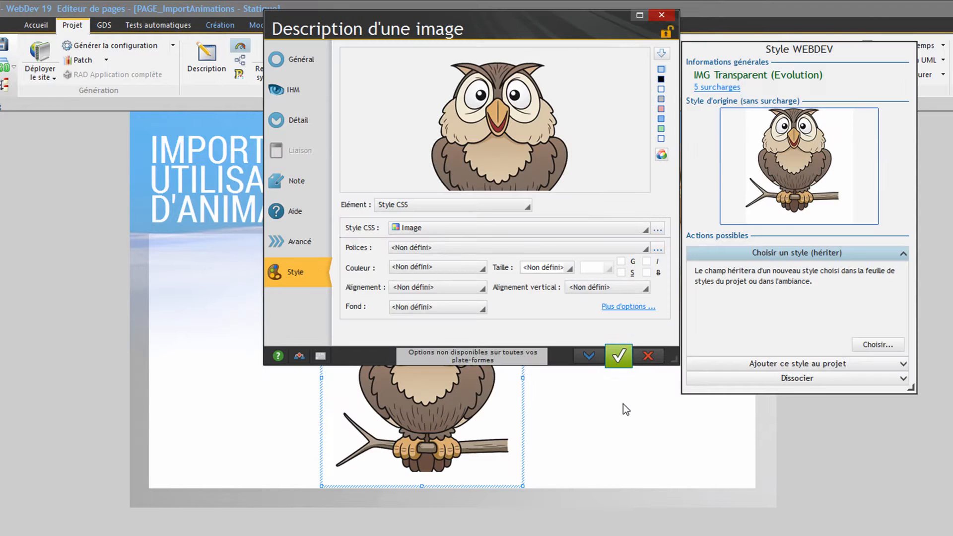
pyautogui.click(621, 361)
pyautogui.click(656, 40)
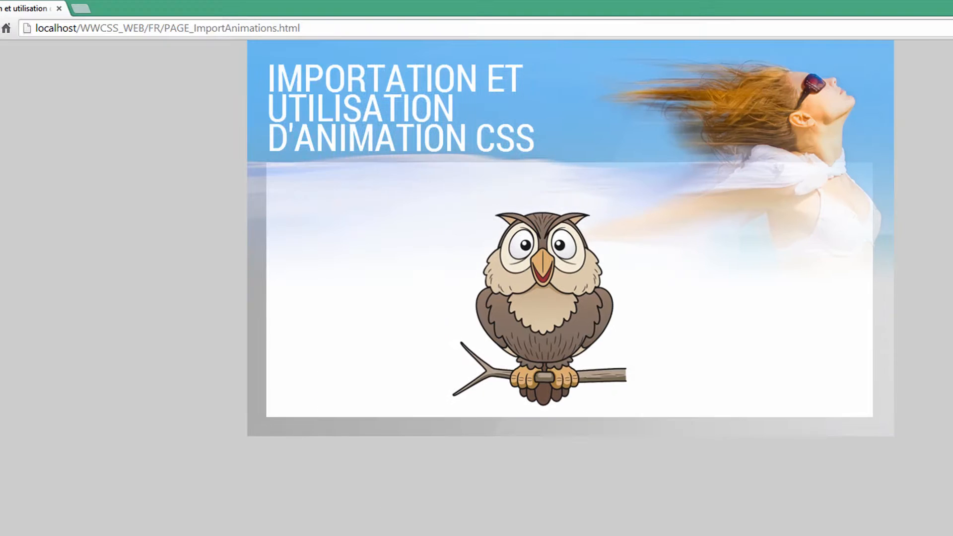